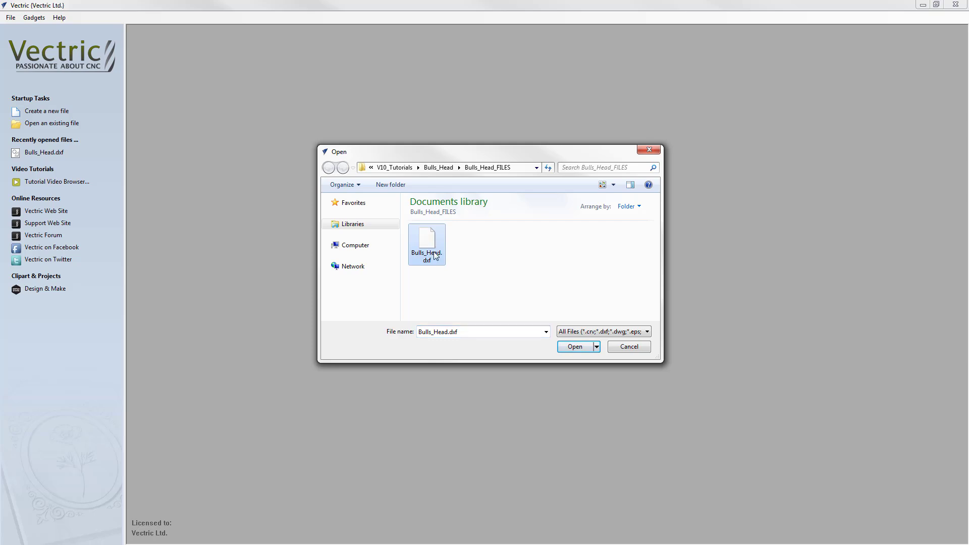
Step: Open Bulls_Head.dxf and set the job size to 12 inches wide and 5 inches high
click(577, 348)
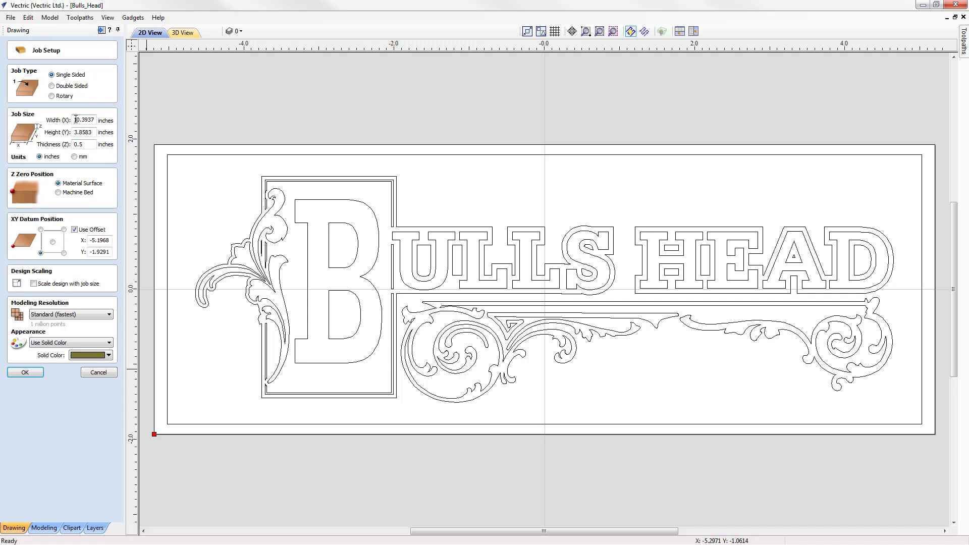
drag(93, 120, 77, 120)
text(12)
key(Tab)
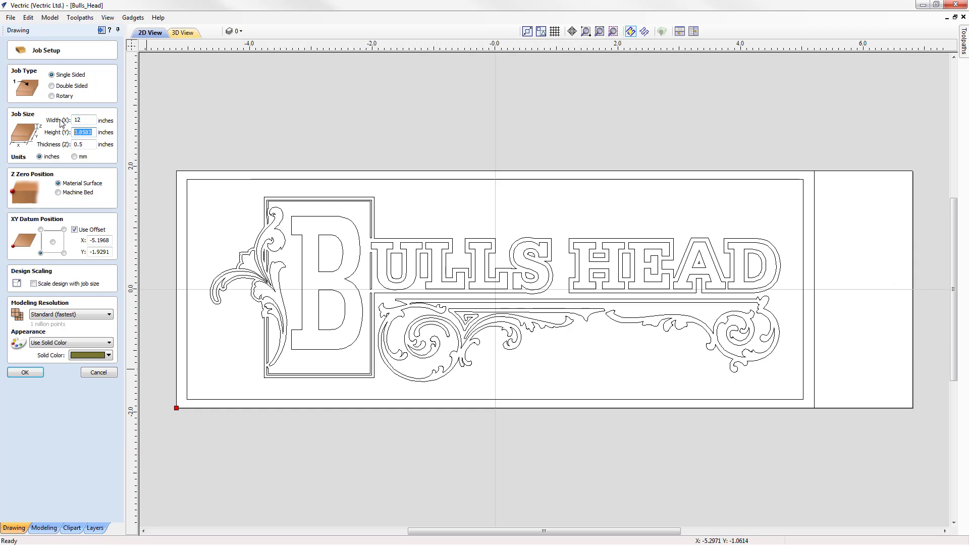
text(5)
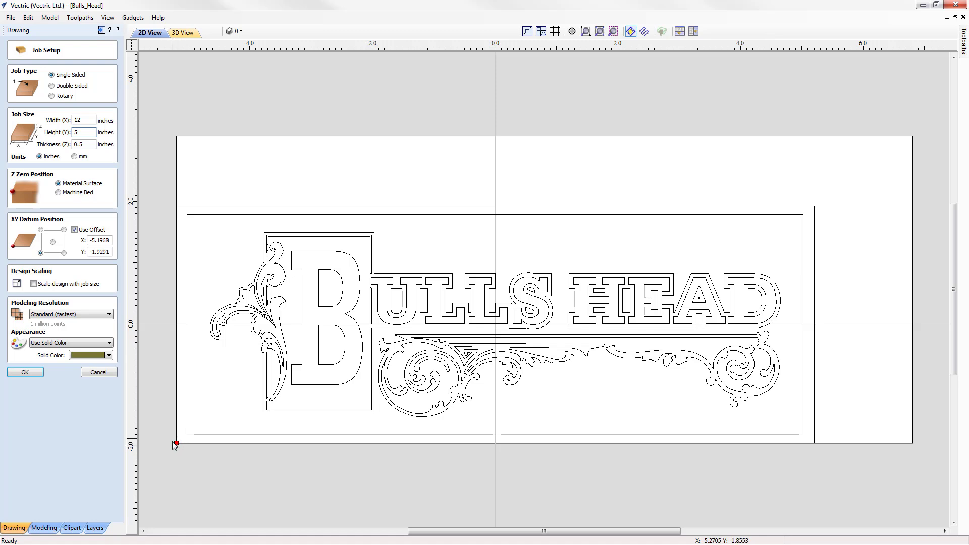
click(90, 144)
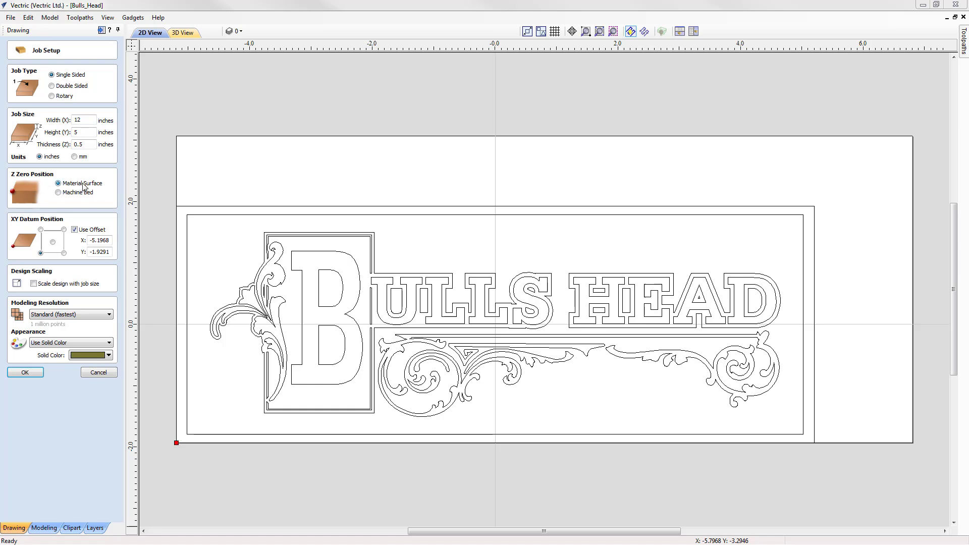
Step: Use the material surface as Z zero, turn off the XY datum offset, and apply the job setup
click(62, 194)
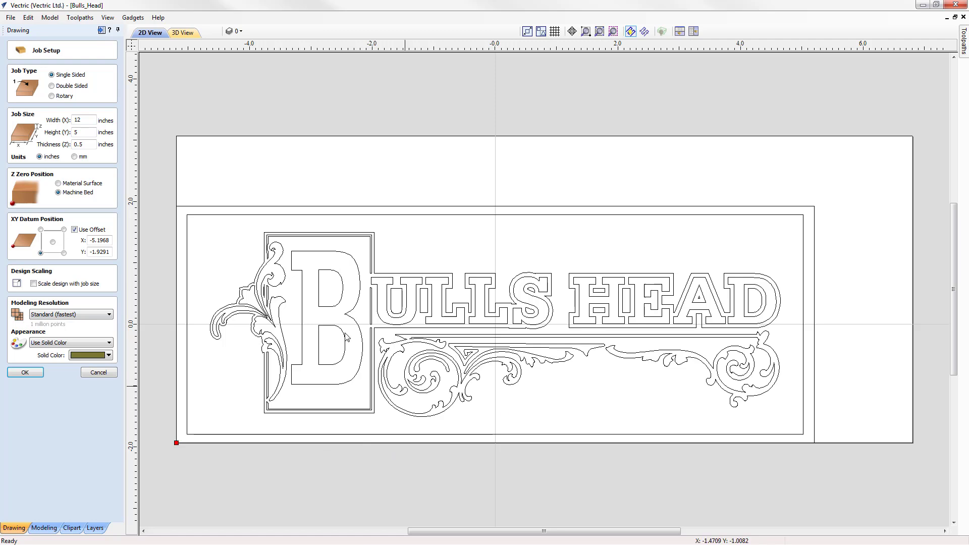
click(58, 184)
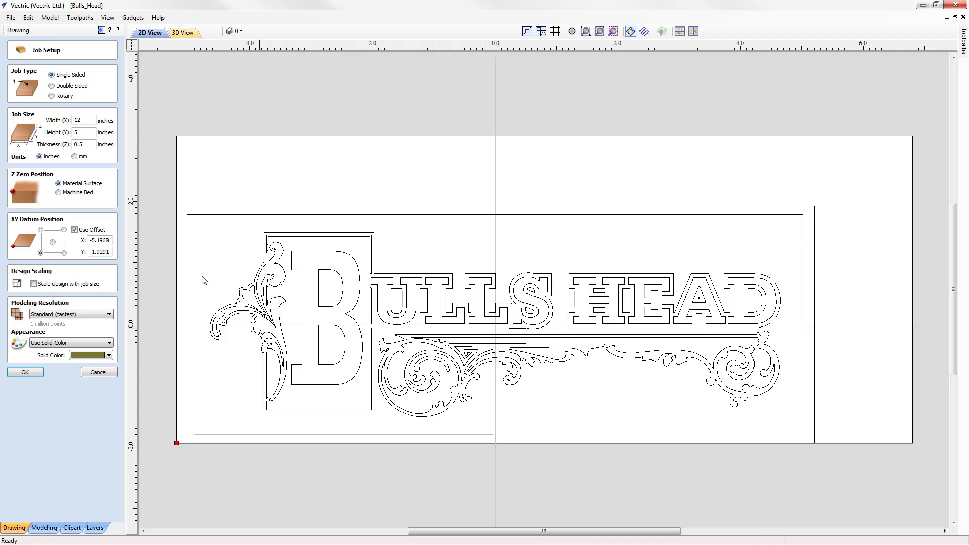
click(74, 230)
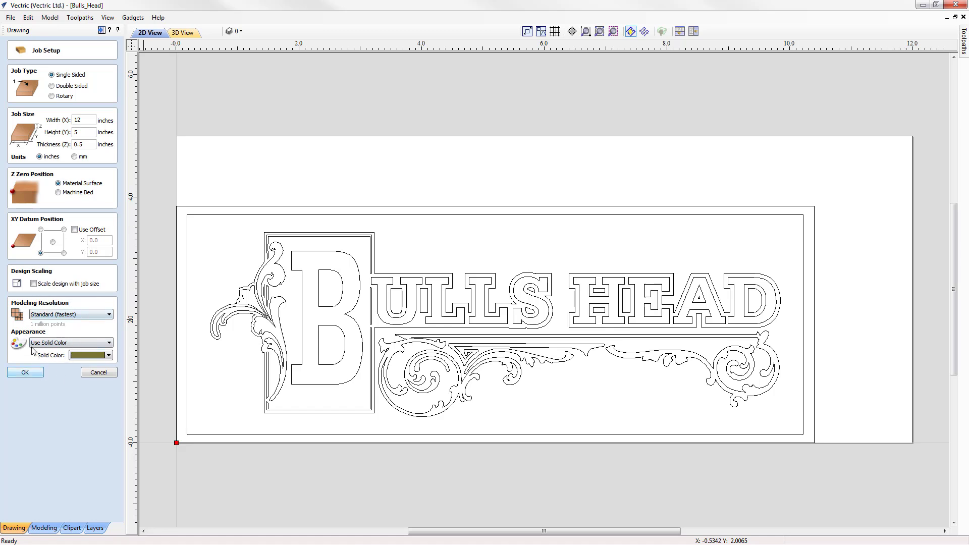
click(26, 373)
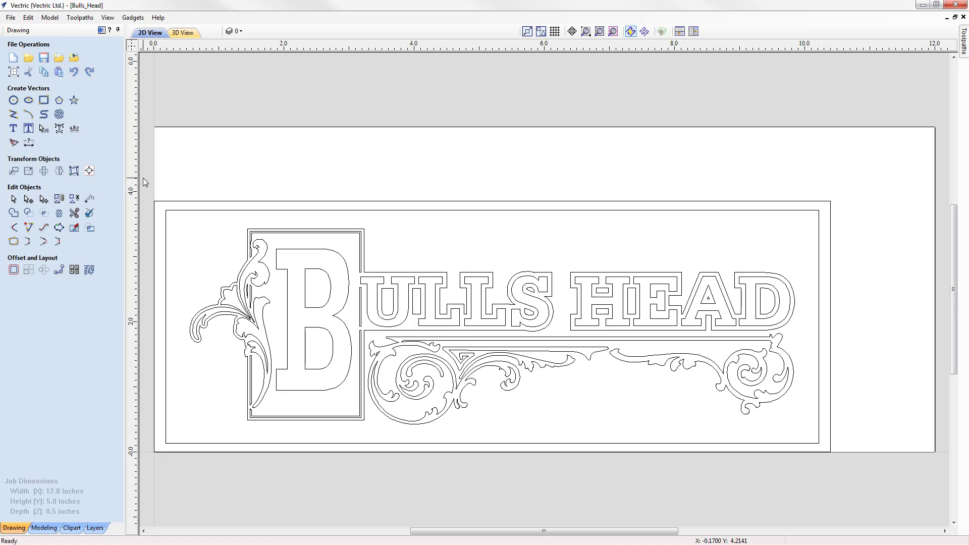
drag(190, 235, 854, 477)
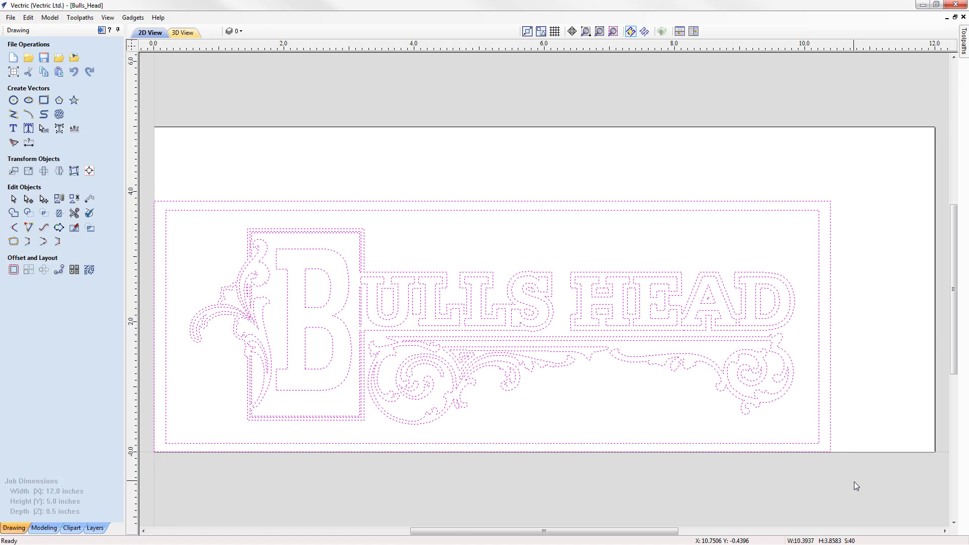
click(855, 483)
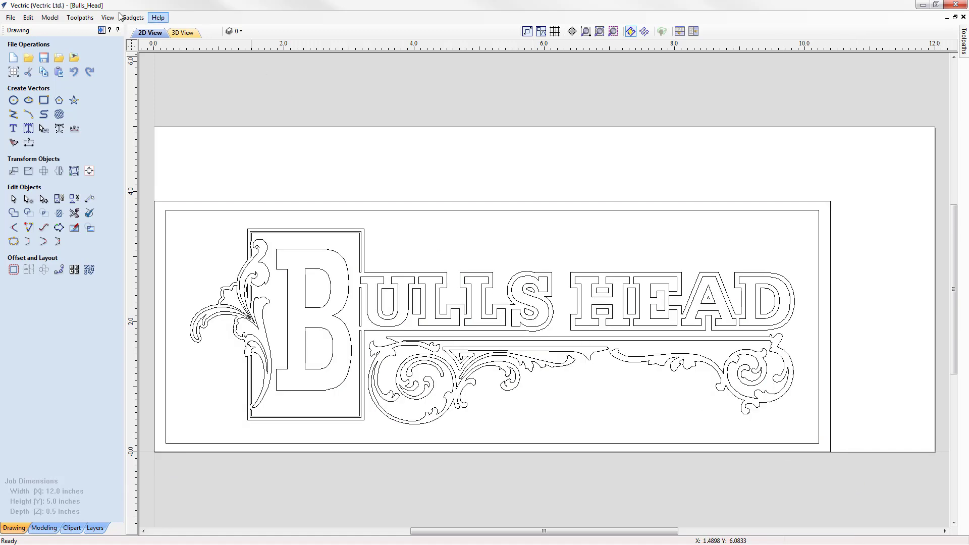
click(28, 18)
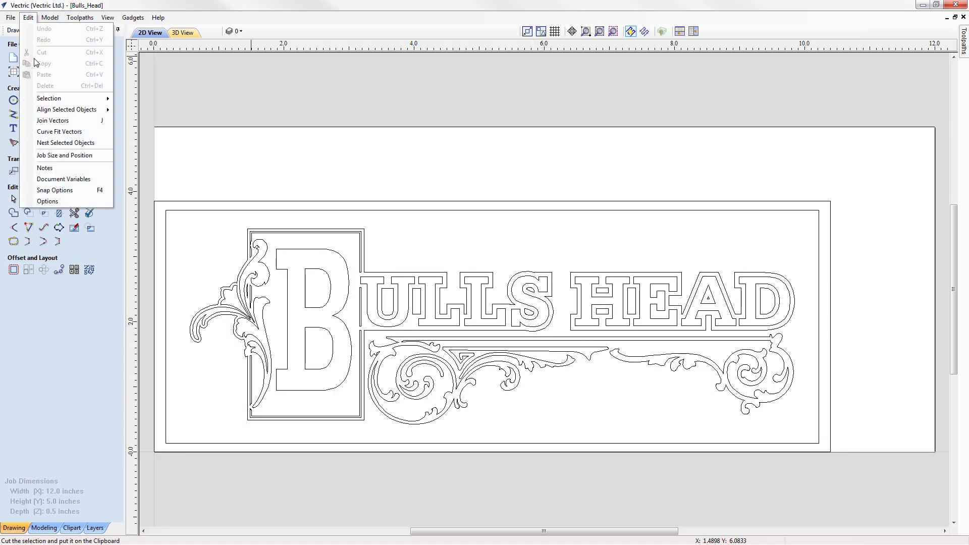
mouse_move(67, 100)
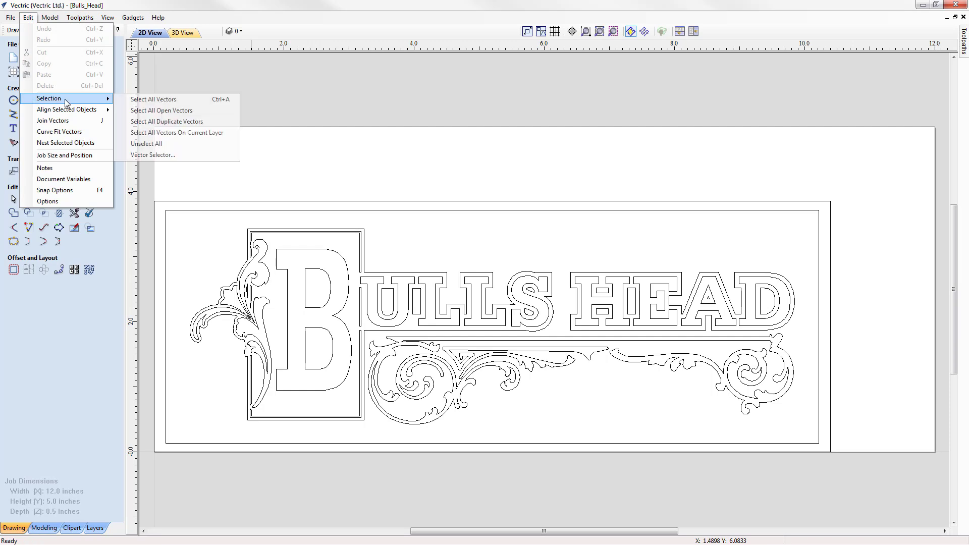
click(186, 100)
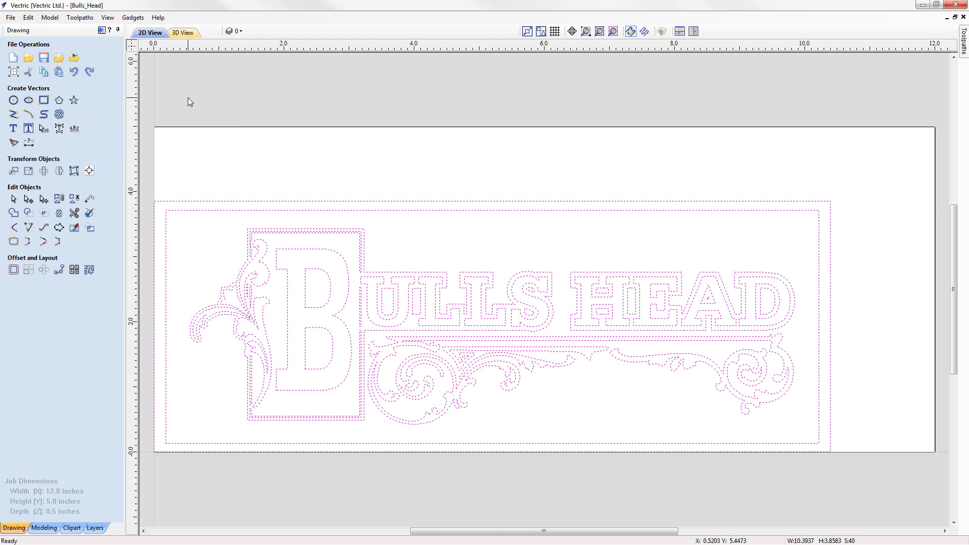
click(188, 98)
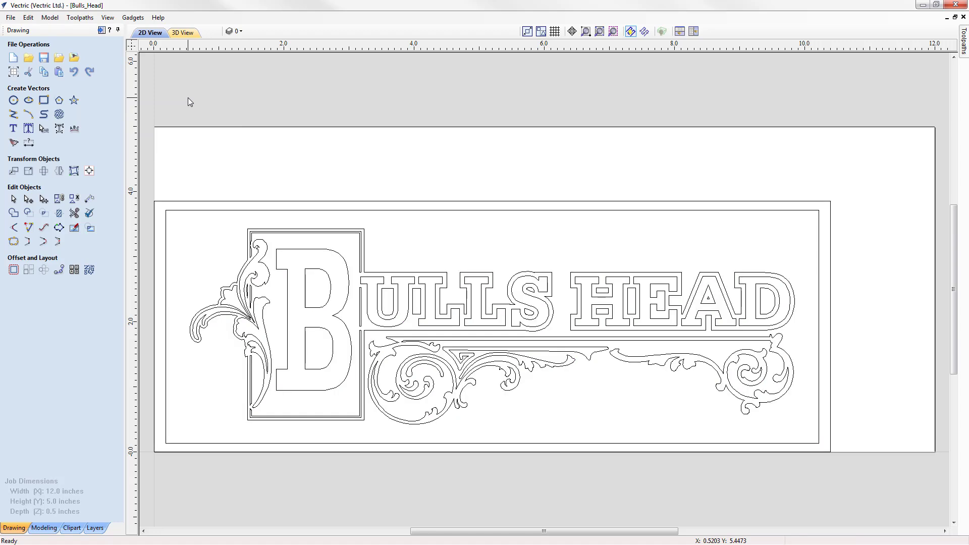
Step: Select all the sign vectors and center them both horizontally and vertically in the material
key(ctrl+a)
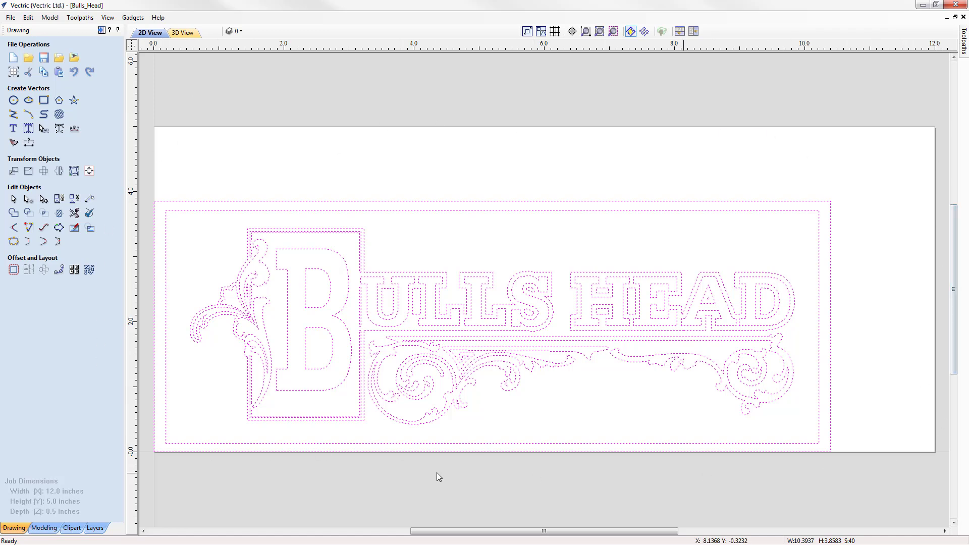
click(89, 171)
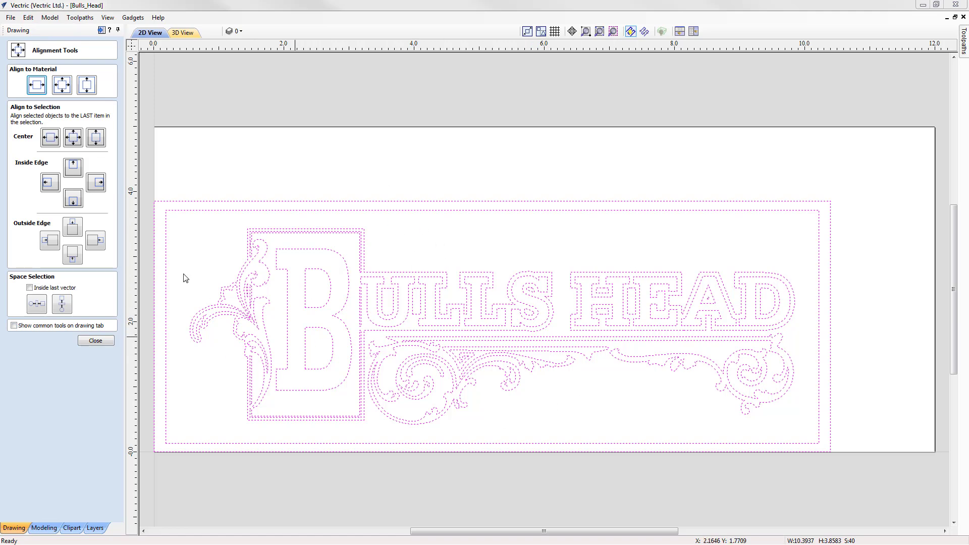
click(63, 87)
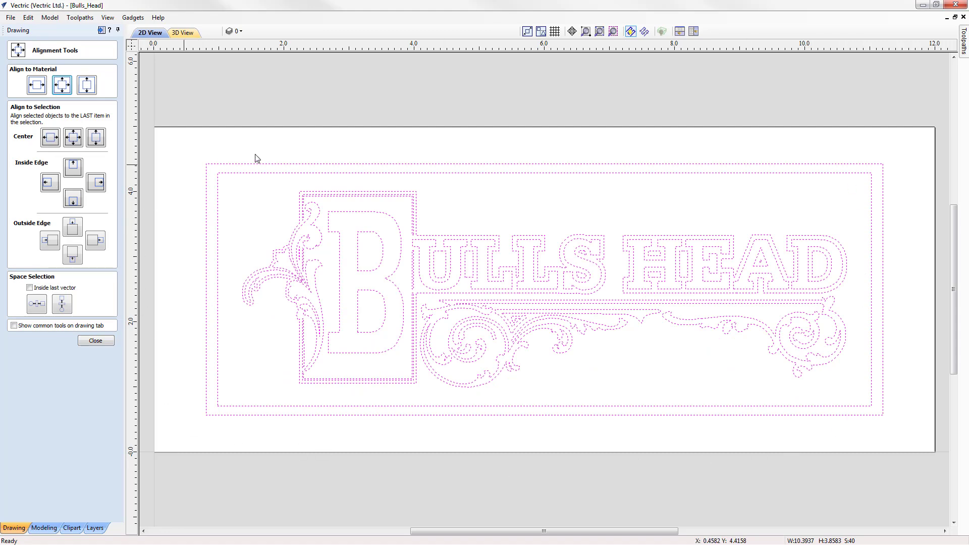
click(95, 340)
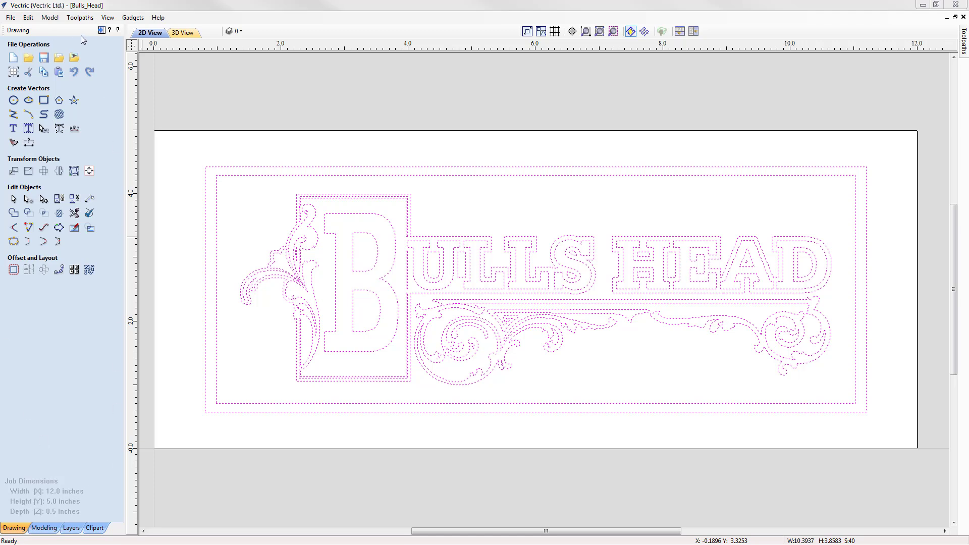
Step: Switch to the toolpath tools and accept the existing material setup
click(101, 30)
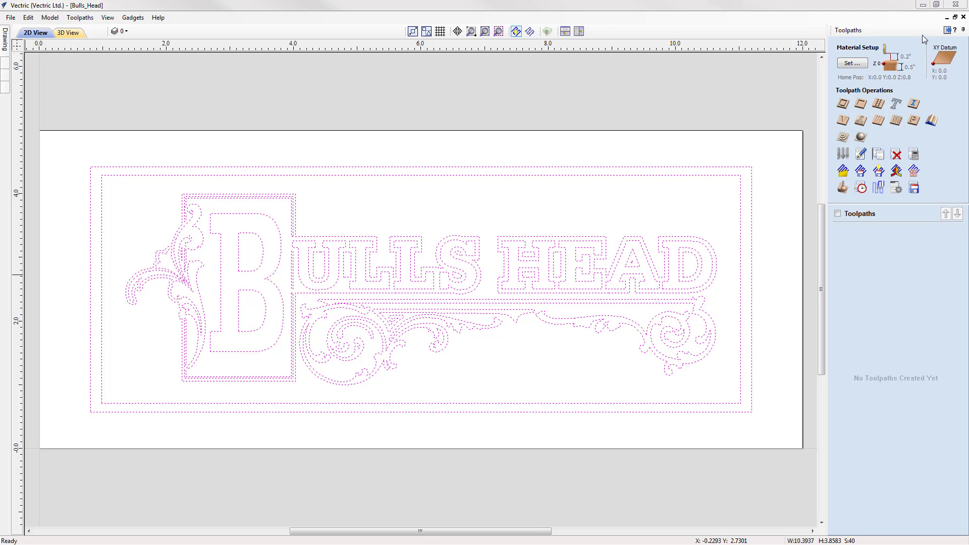
click(852, 63)
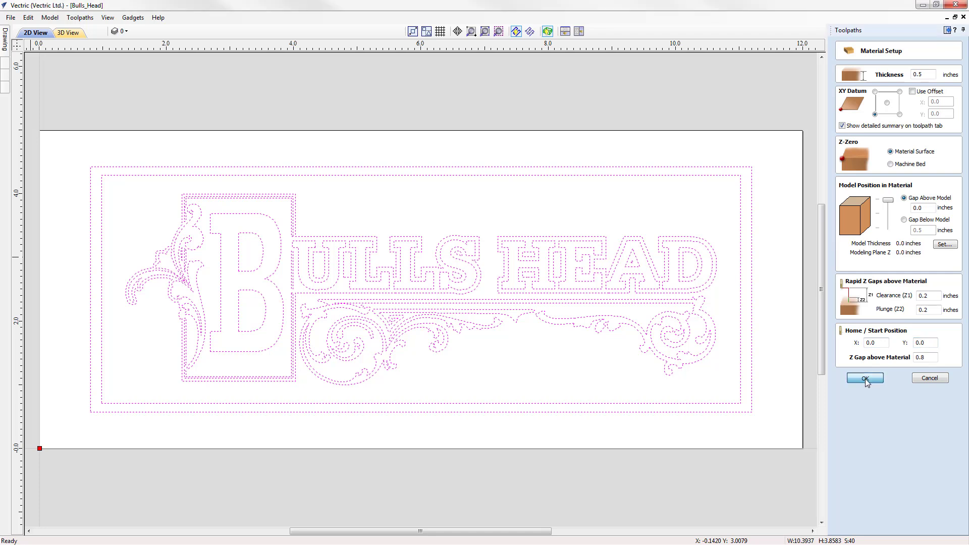
click(865, 378)
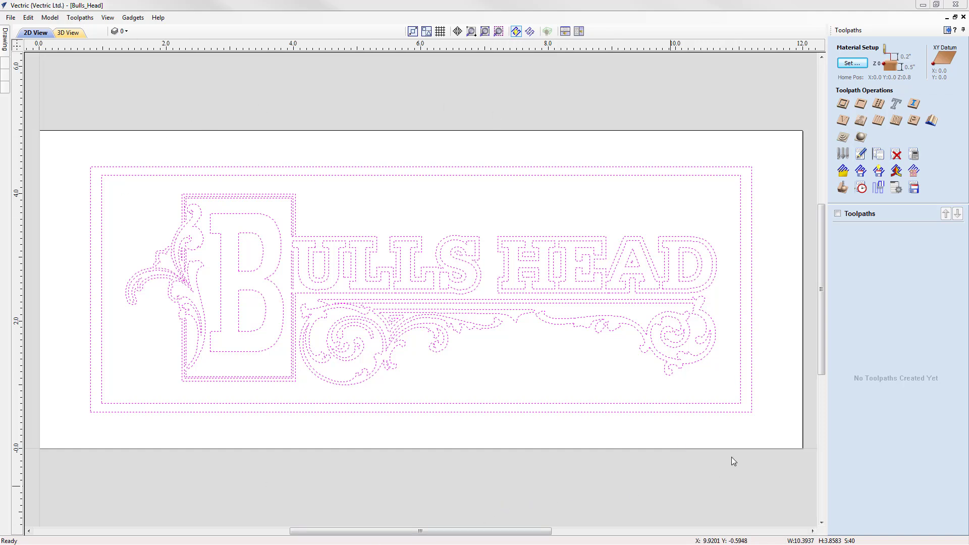
Step: Calculate a V-Carve / Engraving toolpath named VCarve for the selected vectors using the V-Bit (90.0° - 1/2")
click(844, 119)
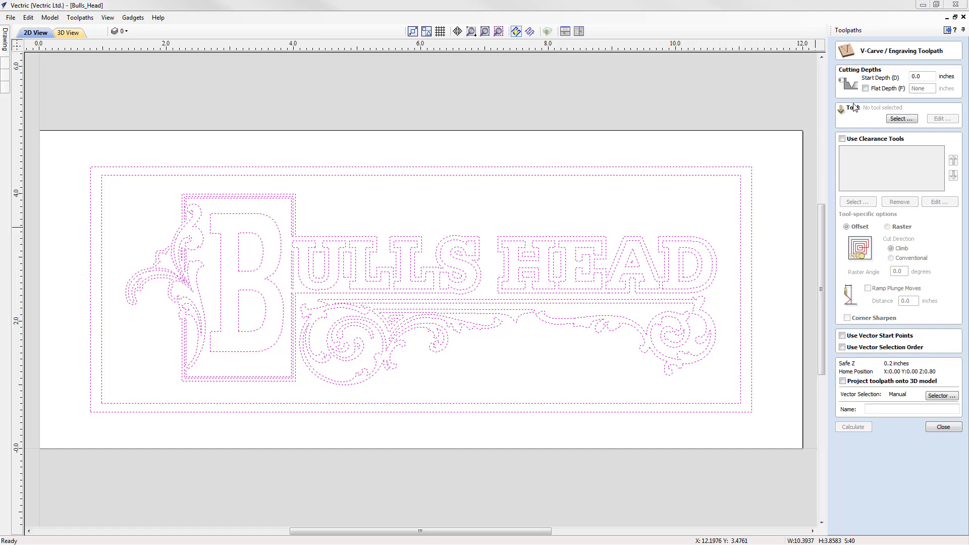
click(890, 121)
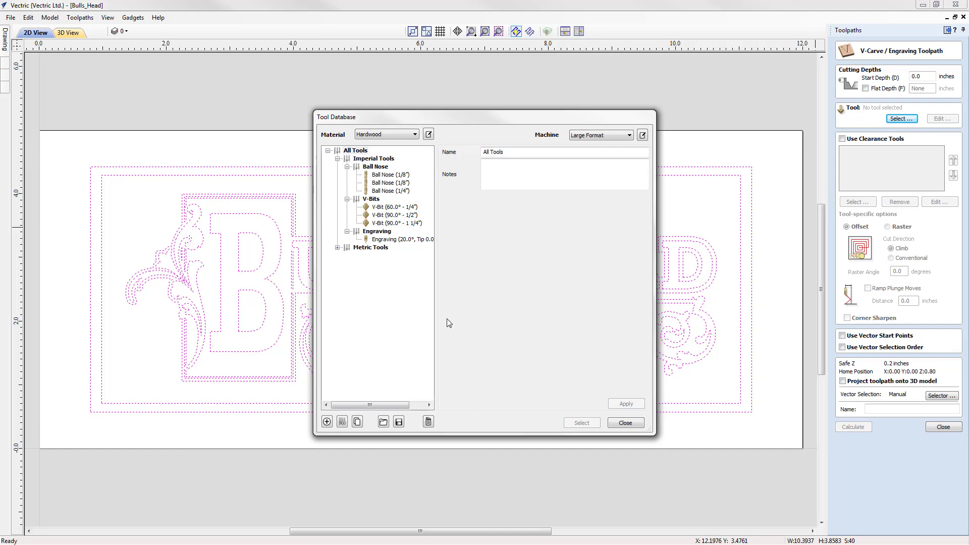
click(401, 216)
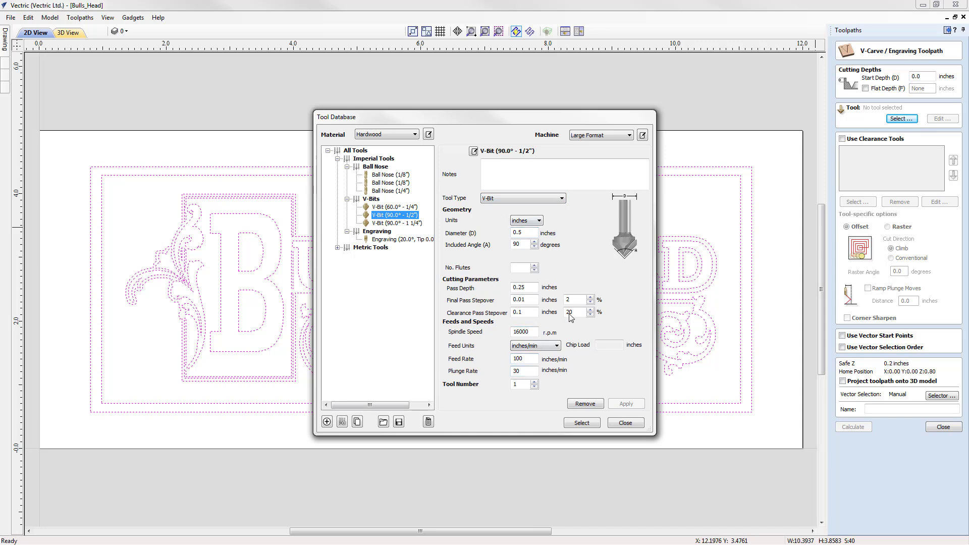
click(581, 423)
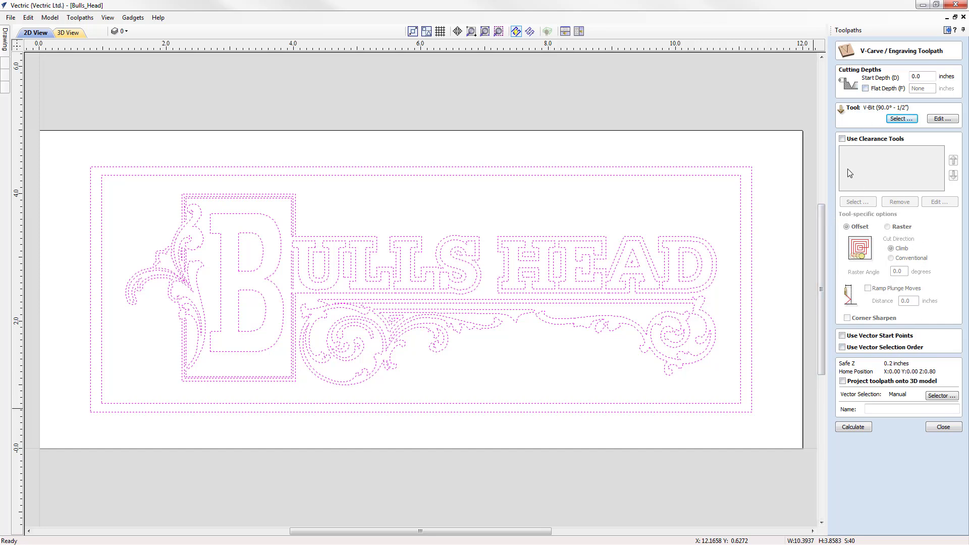
click(886, 407)
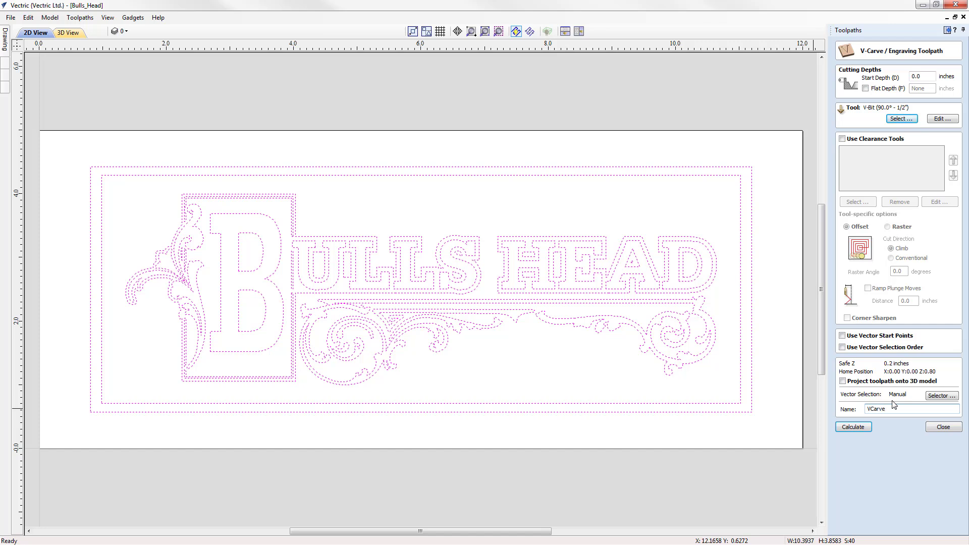
click(852, 427)
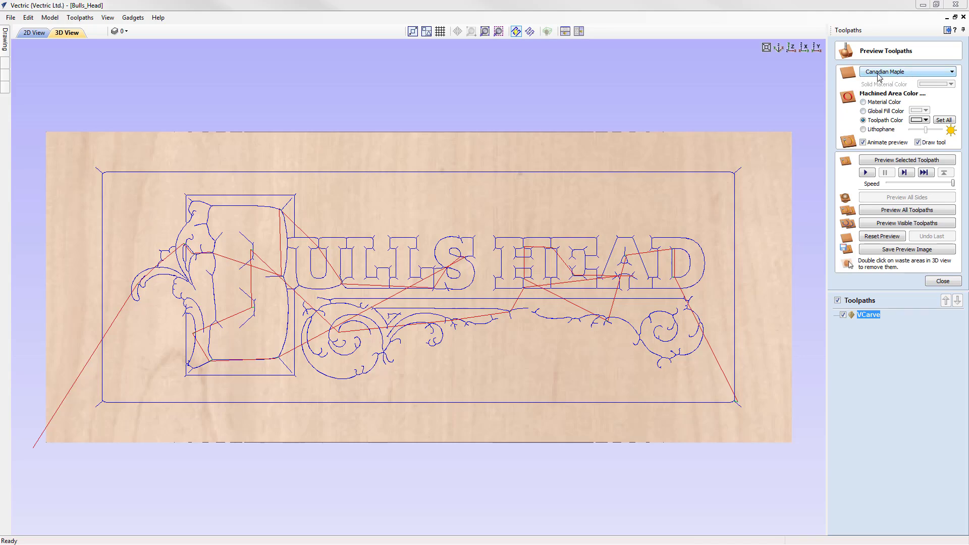
click(919, 73)
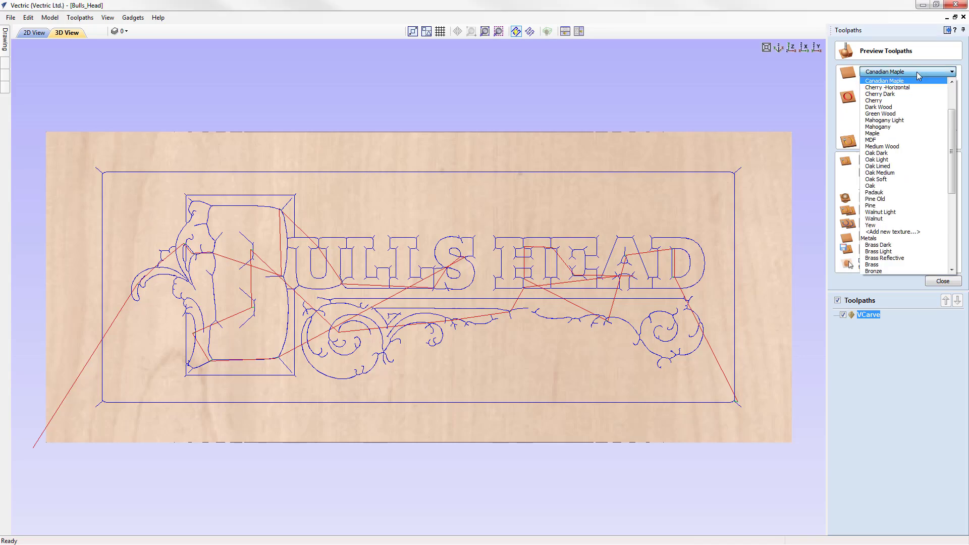
drag(953, 114, 954, 146)
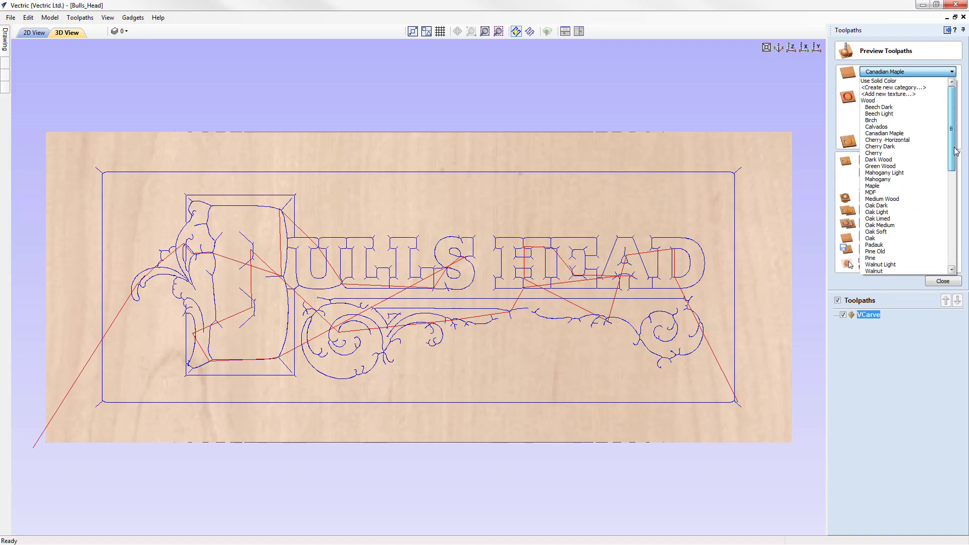
click(891, 94)
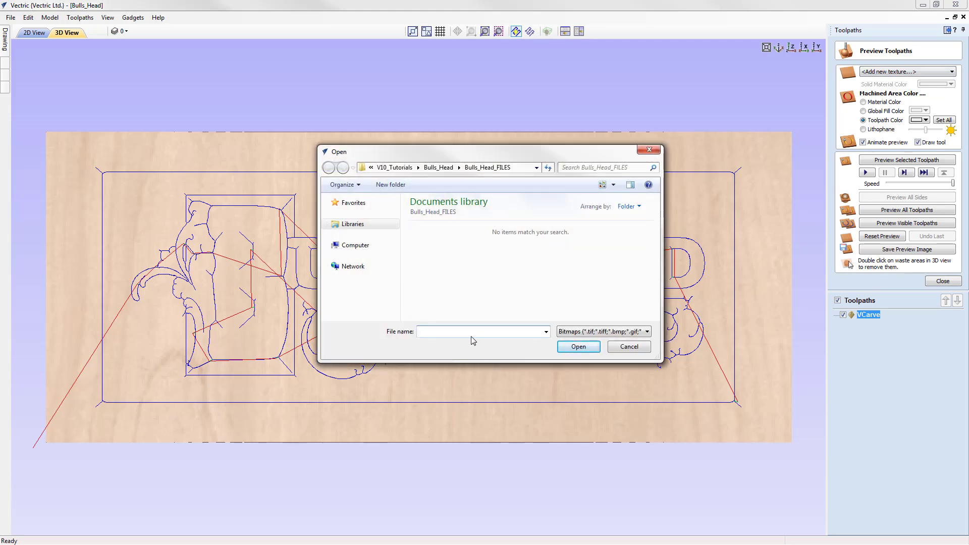
click(629, 346)
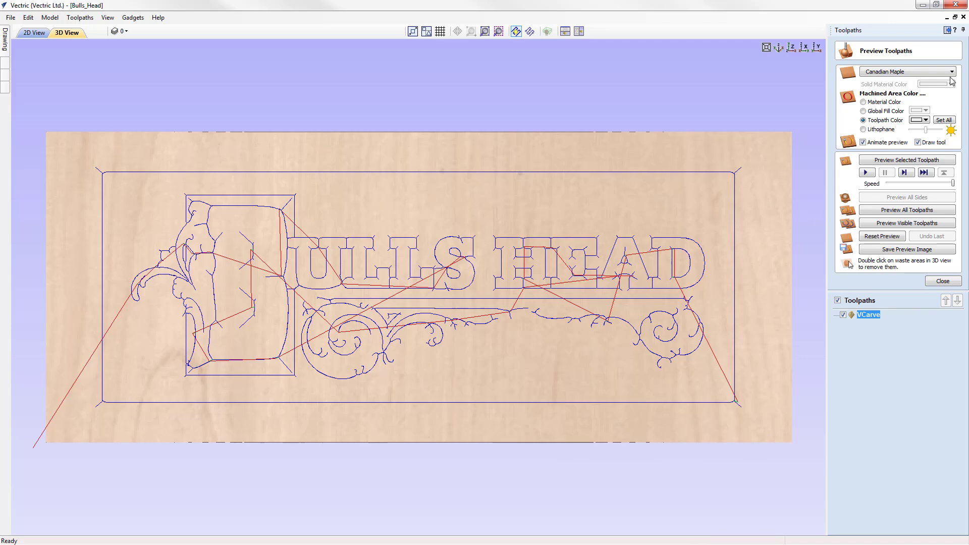
Step: Set the toolpath preview to Cherry with machined areas in the material color, animated at about half speed
click(934, 72)
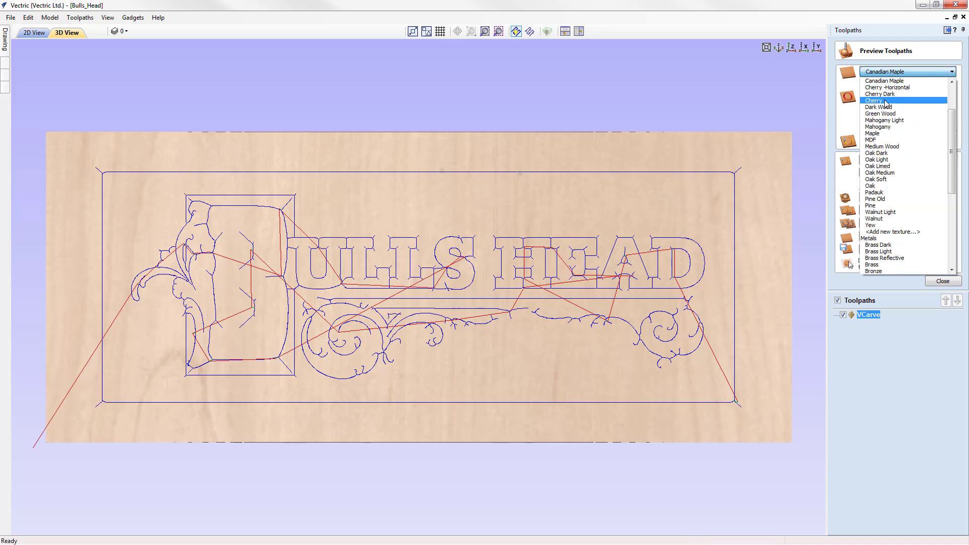
click(890, 105)
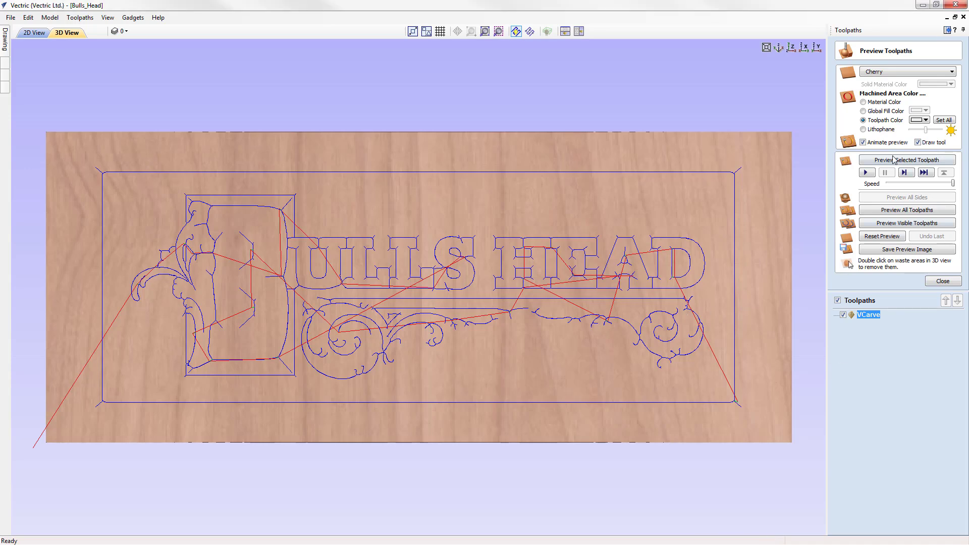
click(863, 103)
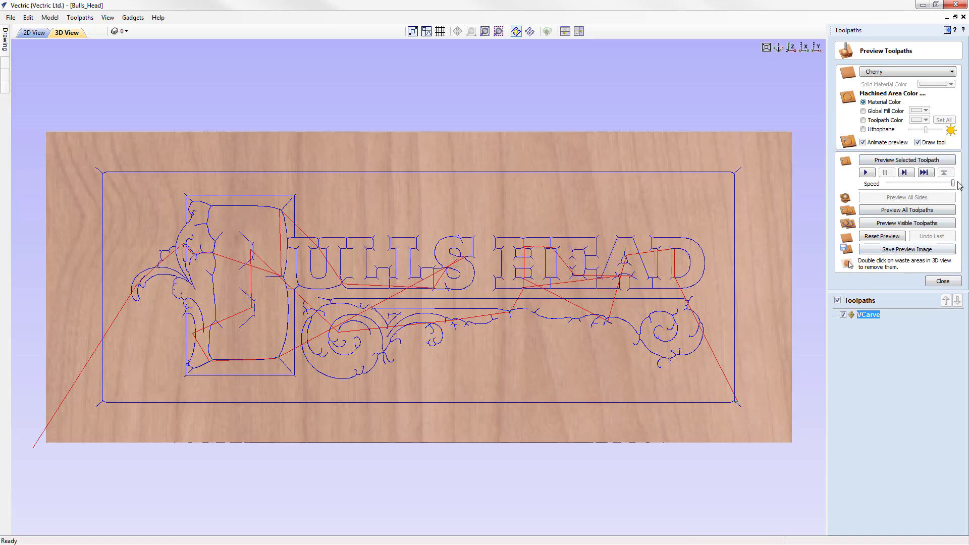
drag(954, 183, 916, 185)
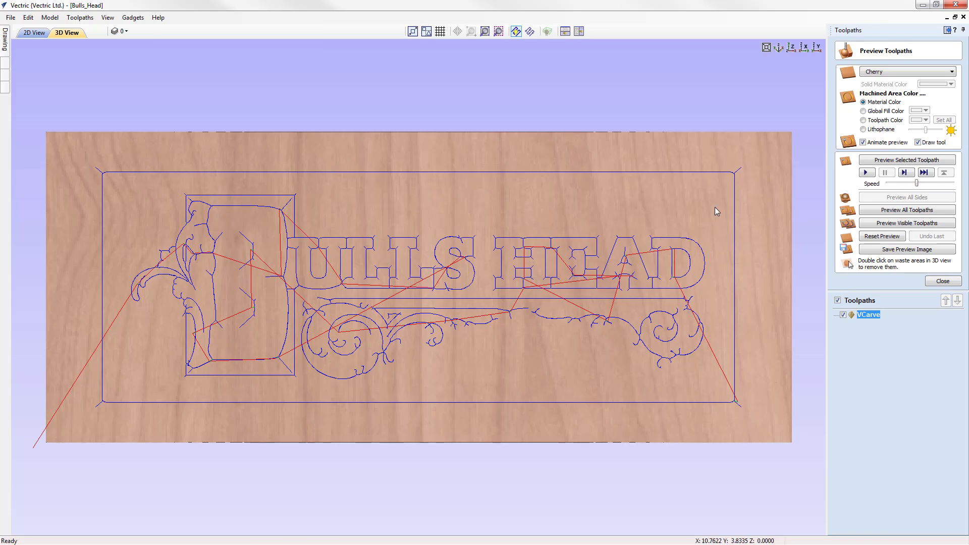
Step: Preview the selected VCarve toolpath, raising the simulation to maximum speed, and show the machined areas in a gold global fill color
click(915, 160)
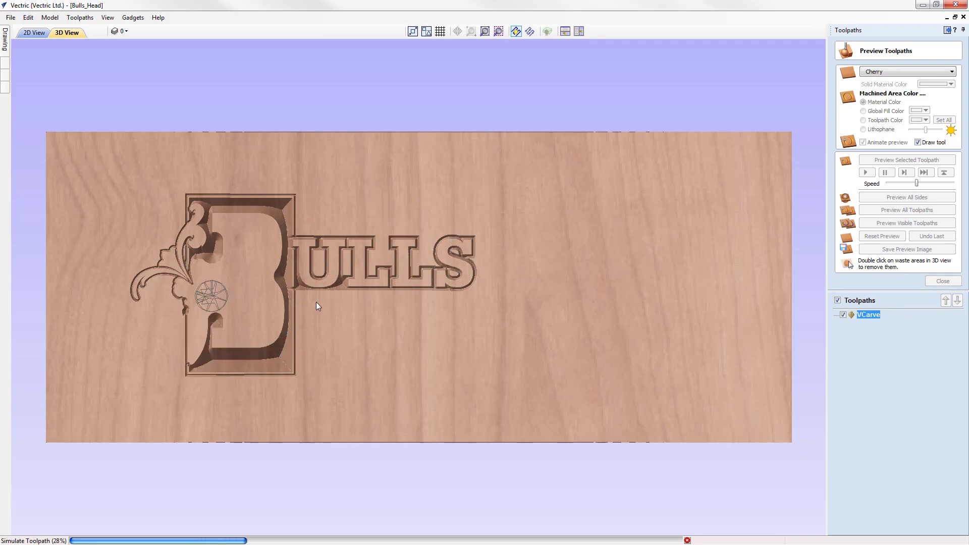
drag(916, 184, 952, 184)
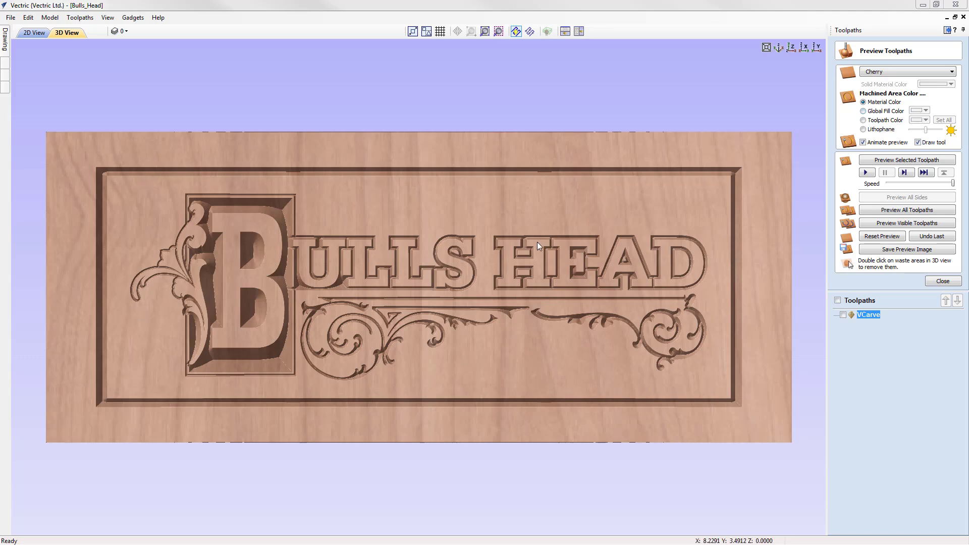
click(877, 112)
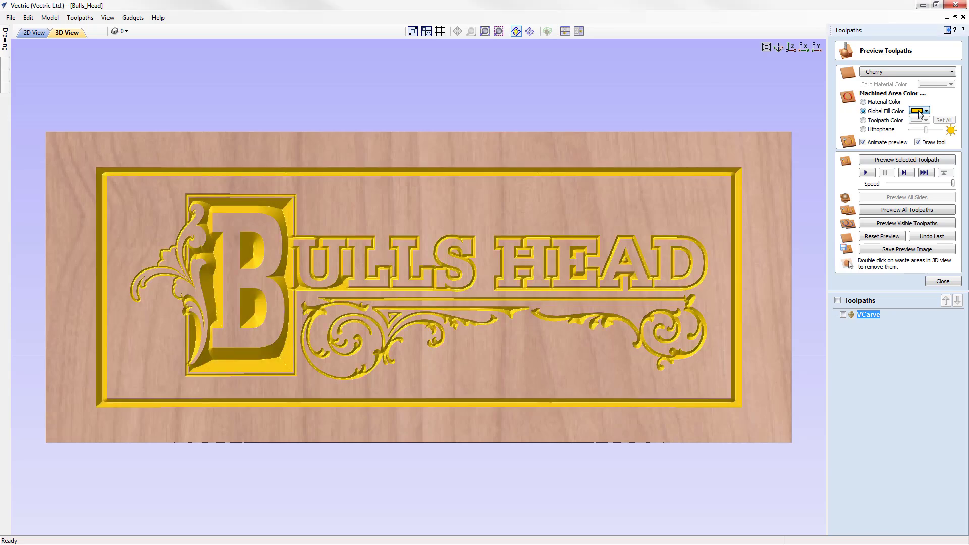
click(922, 111)
click(906, 164)
Step: Save an isometric preview image of the carved sign as Bulls Head_Preview in Windows Bitmap (*.bmp) format and close the toolpath preview
click(779, 47)
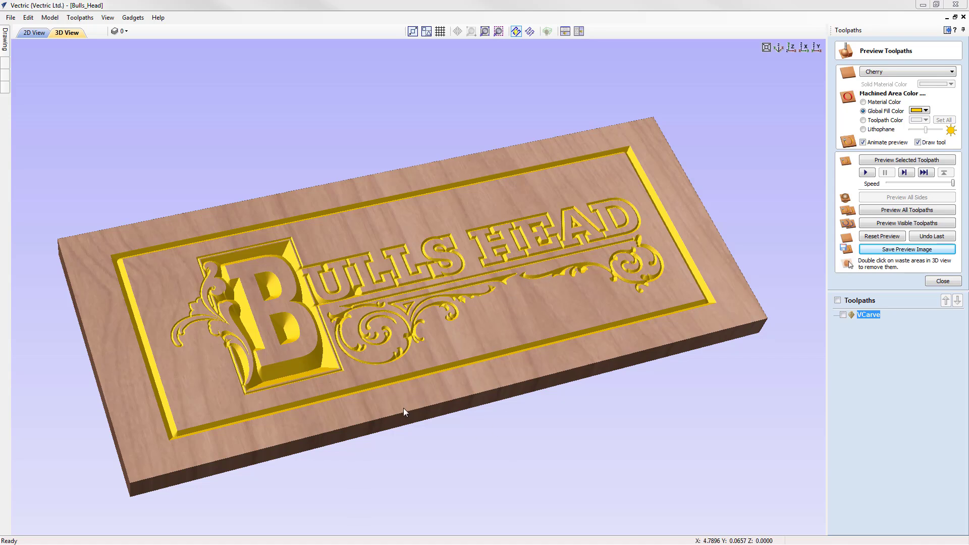
click(911, 250)
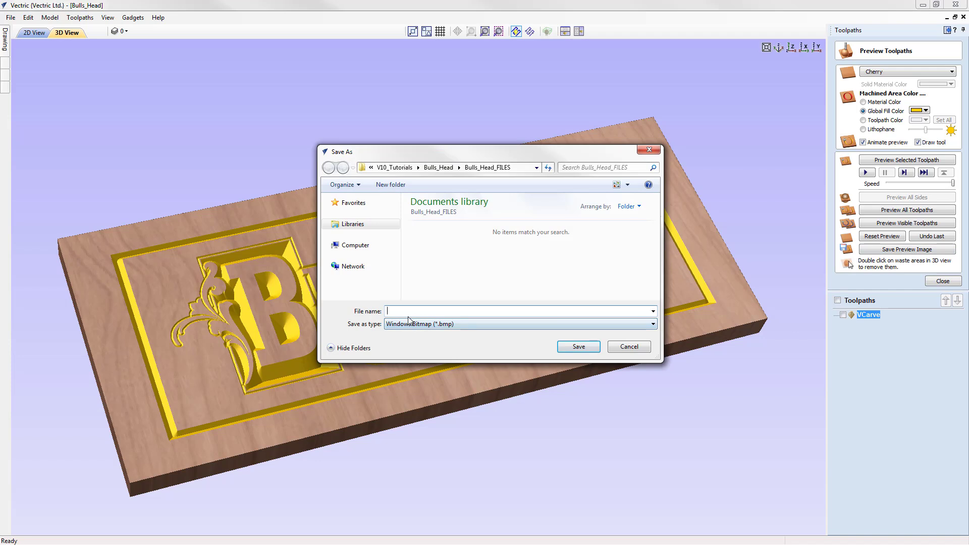
right_click(405, 313)
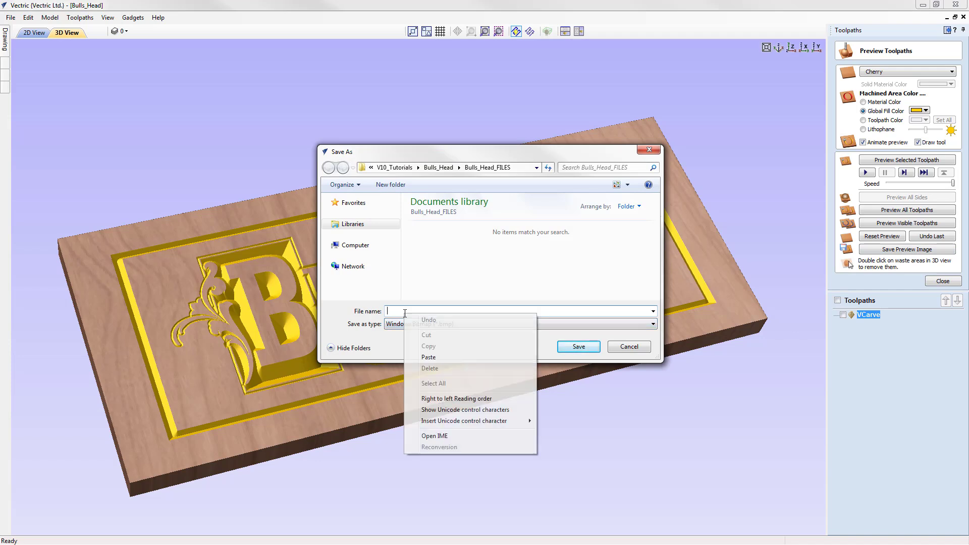
click(427, 359)
click(479, 325)
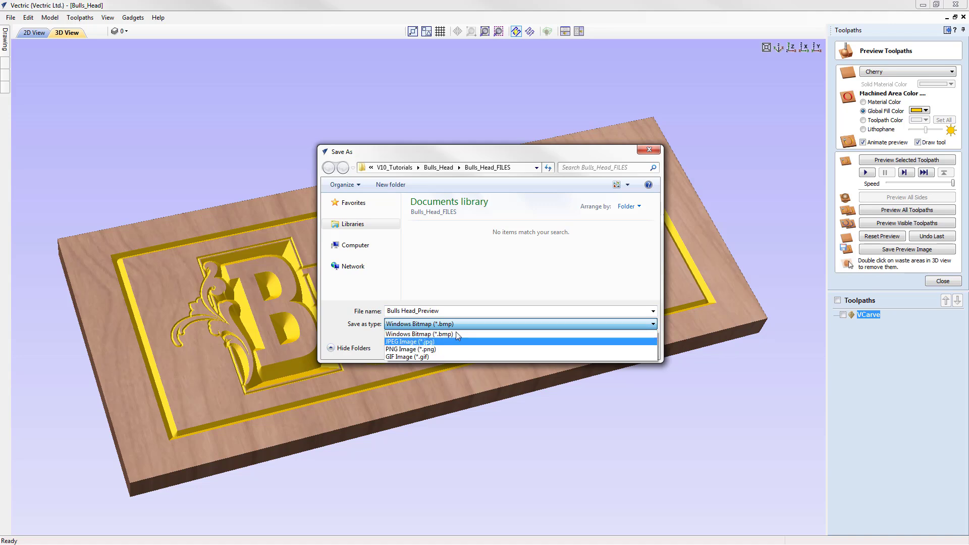
click(468, 313)
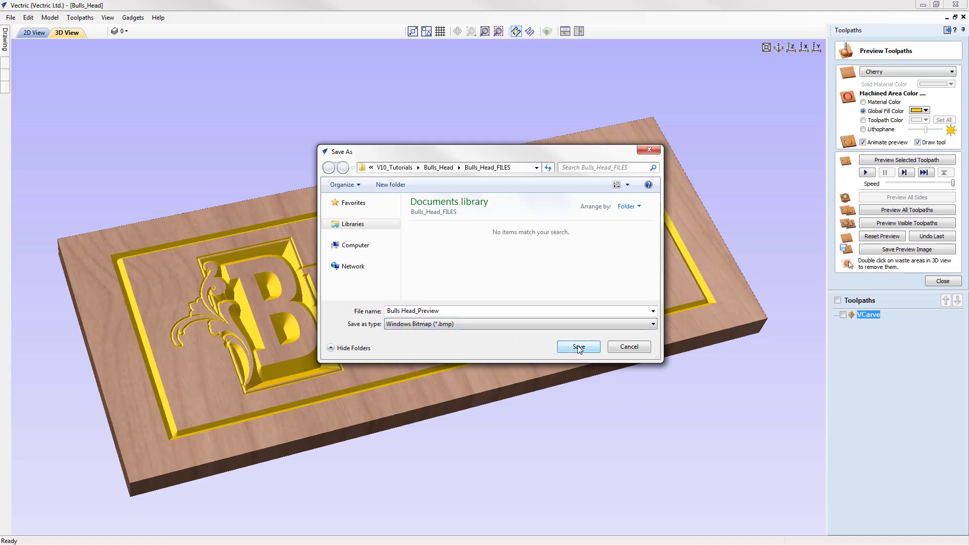
click(578, 347)
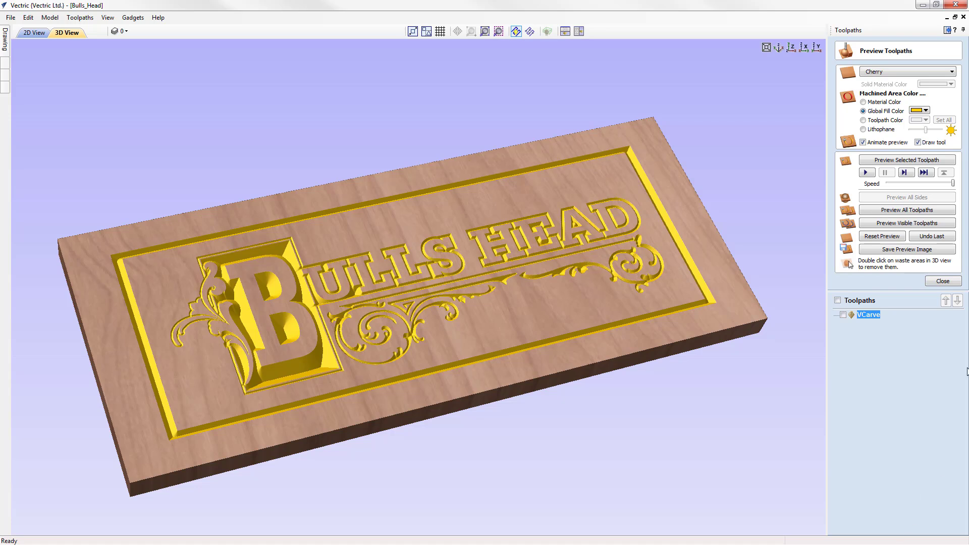
click(932, 282)
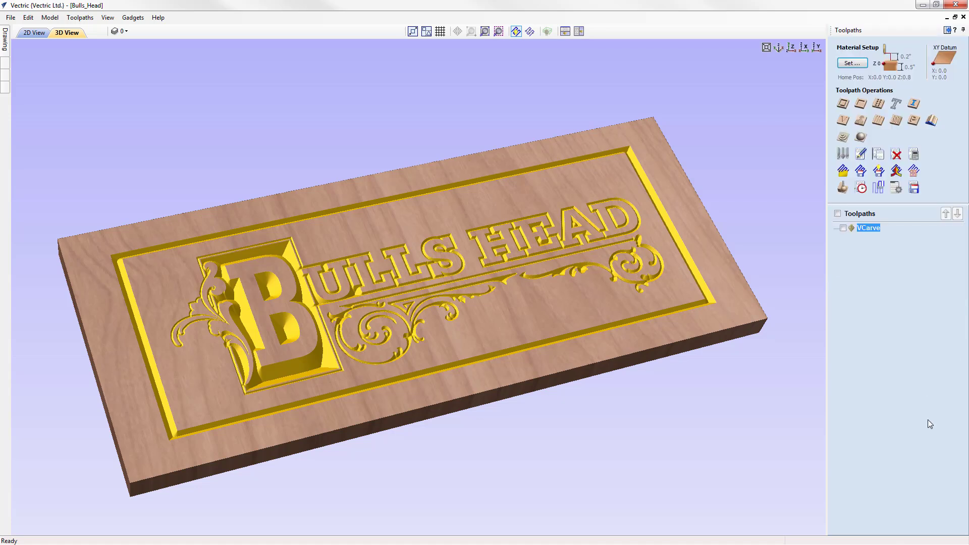
Step: Save the VCarve toolpath as VCarve.tap in the Bulls_Head_FILES folder using the G-Code Arcs (inch) (*.tap) post processor
click(914, 190)
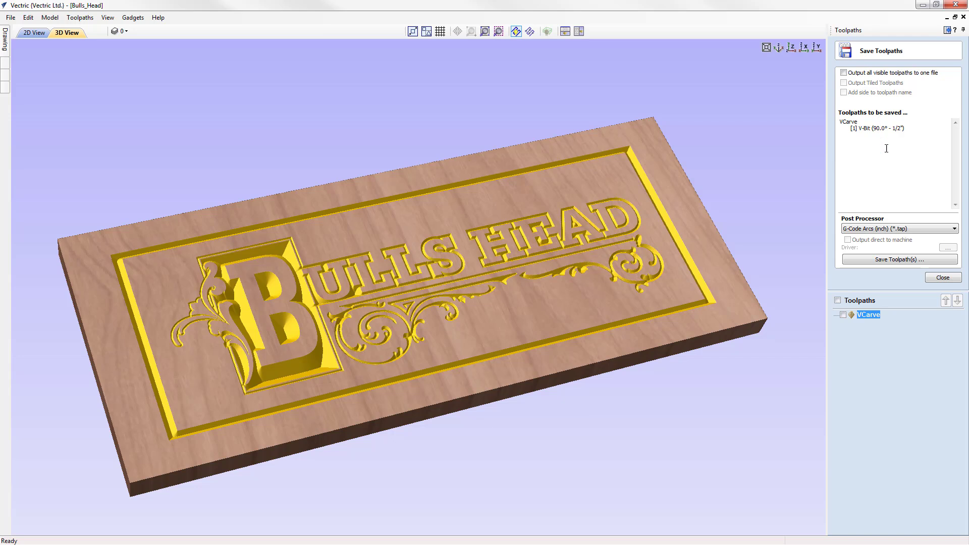
click(912, 228)
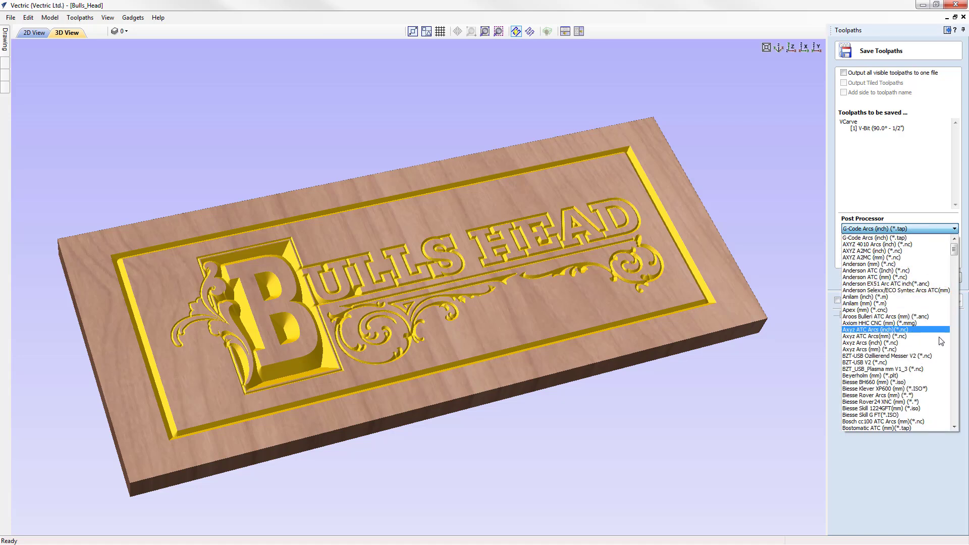
mouse_move(956, 256)
mouse_down()
mouse_move(955, 309)
mouse_move(957, 252)
mouse_up()
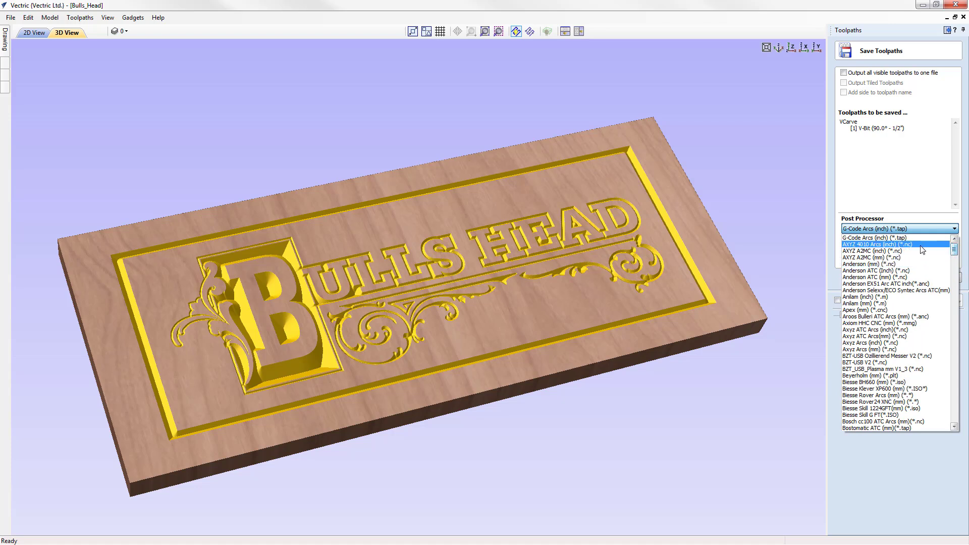
click(886, 238)
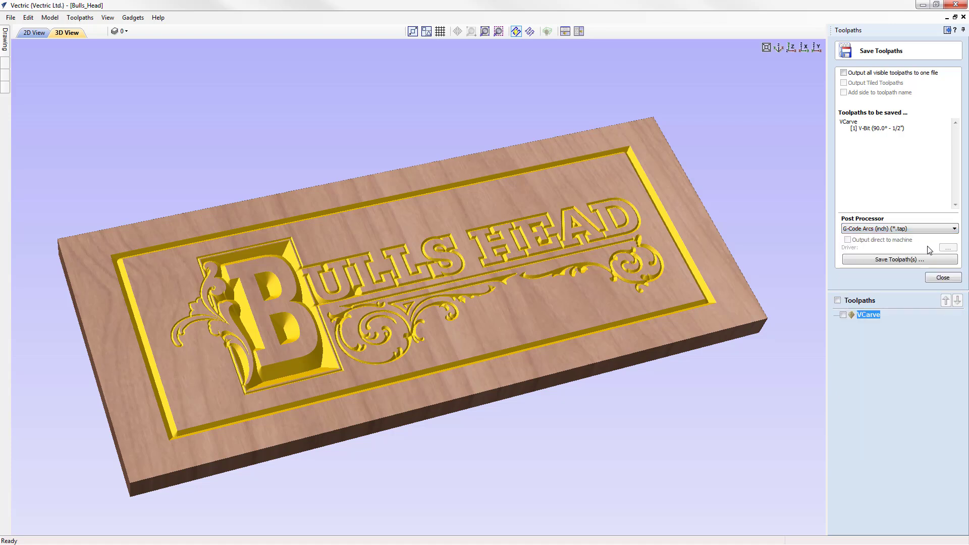
click(903, 258)
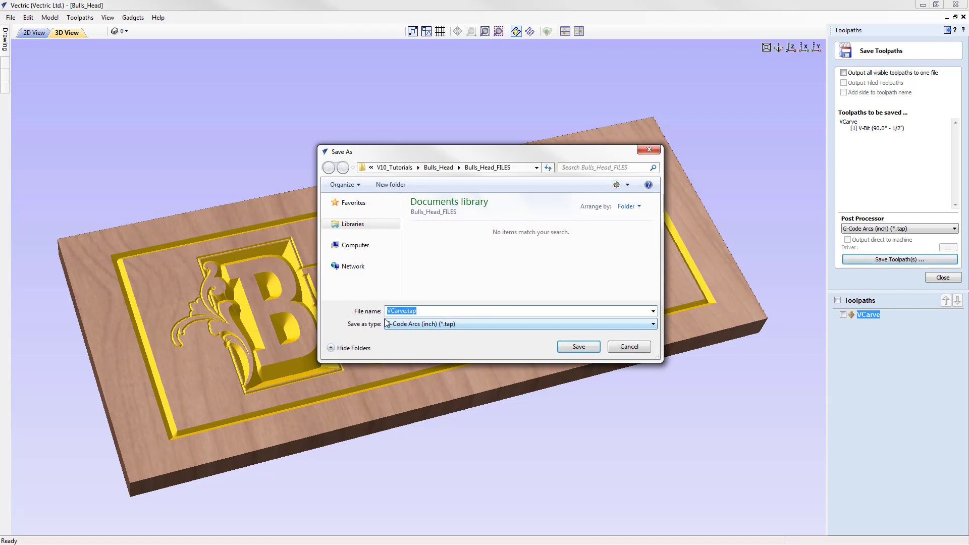
click(579, 346)
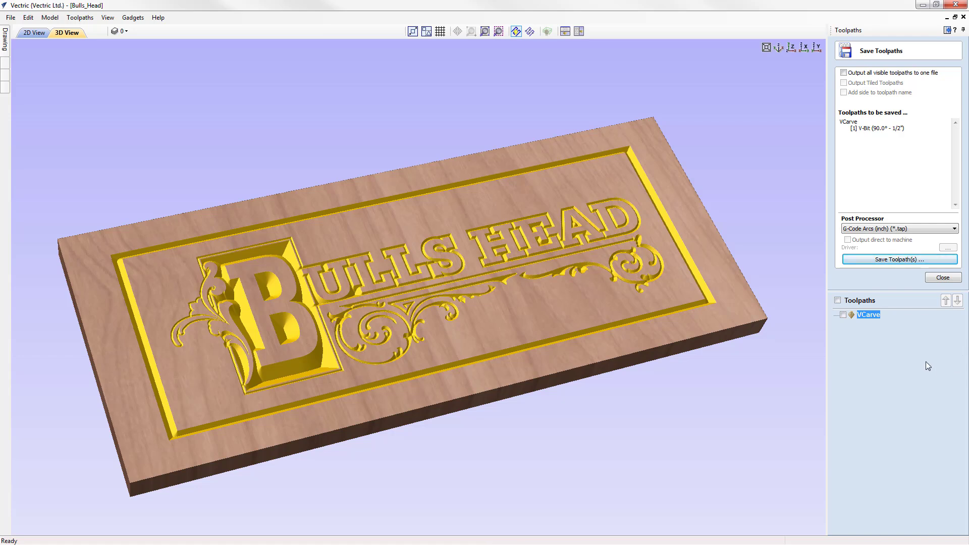
click(946, 278)
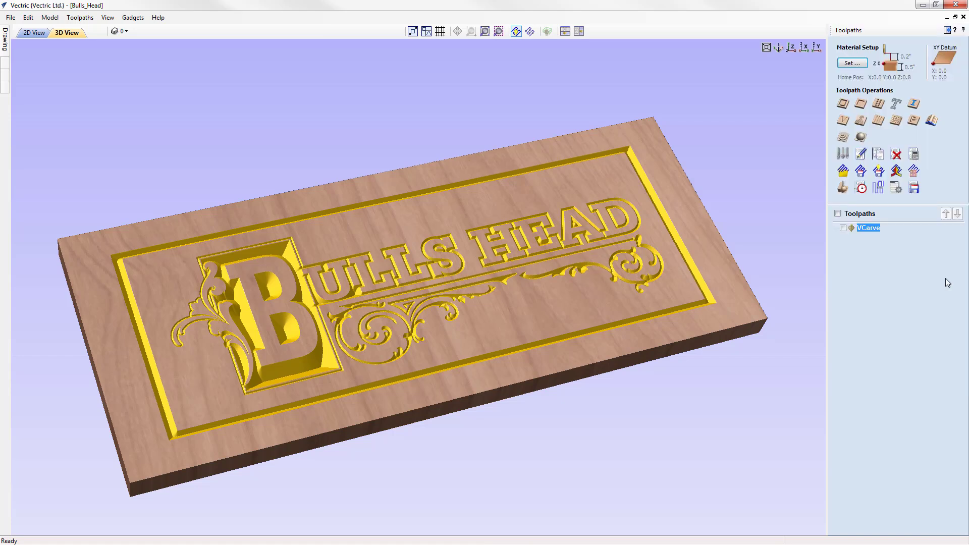
Step: Return to the drawing tools in the 2D view and delete the inner rectangle of the sign's border
click(948, 30)
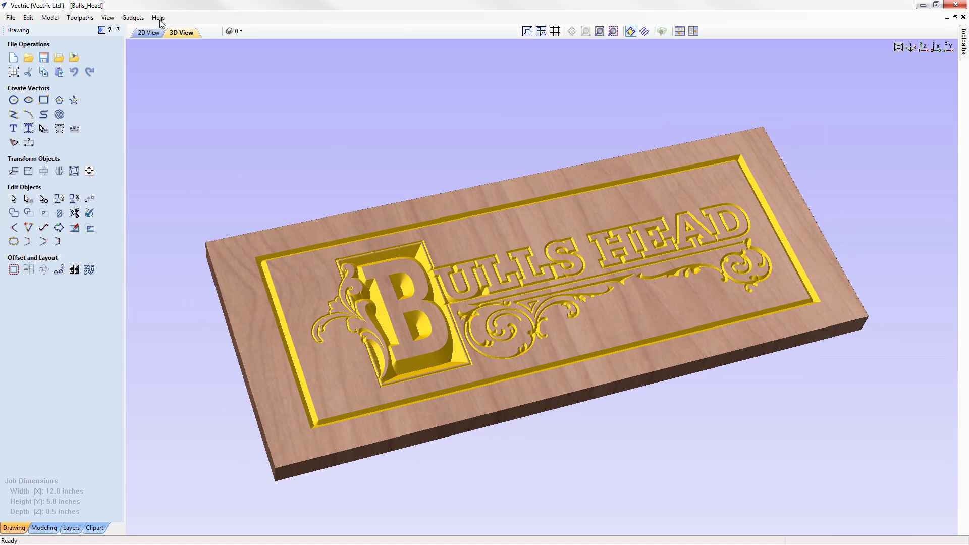
click(149, 33)
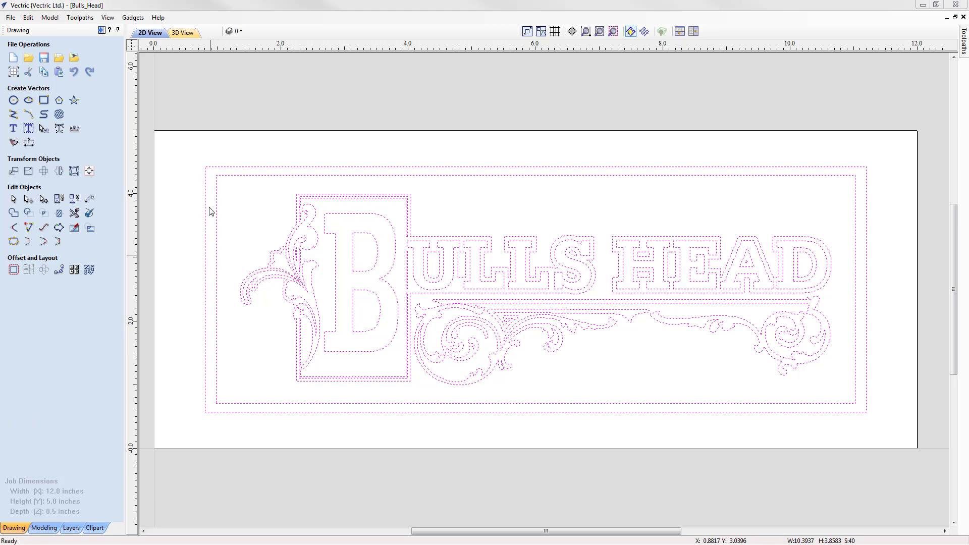
click(255, 216)
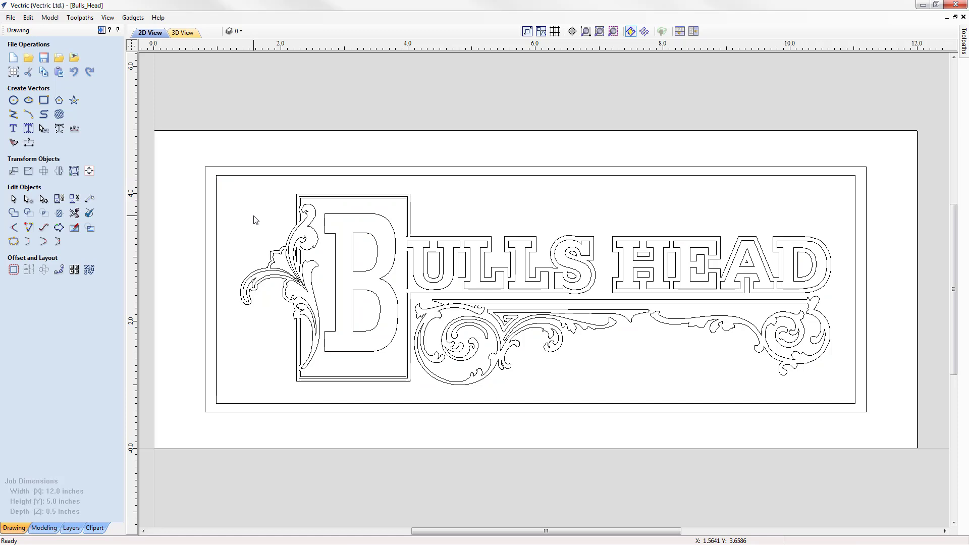
click(245, 176)
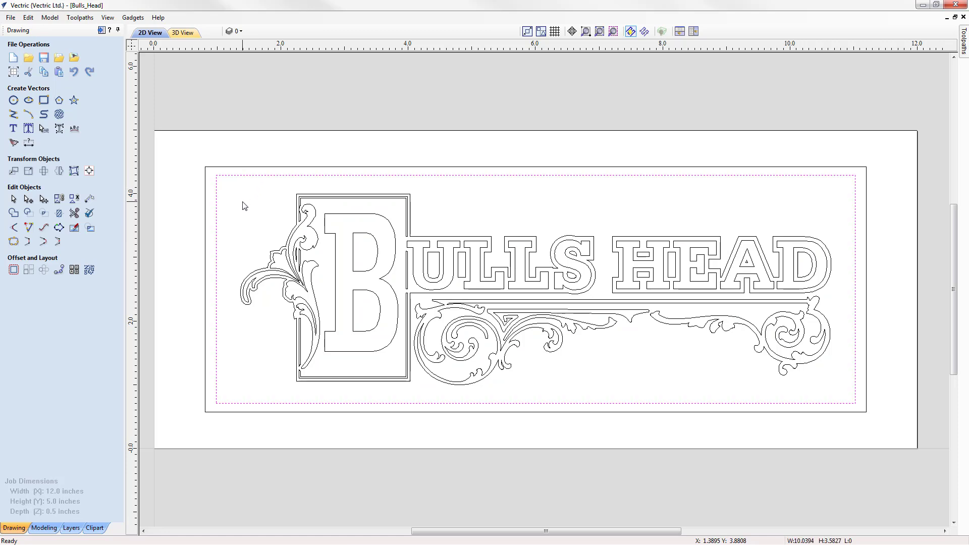
click(244, 206)
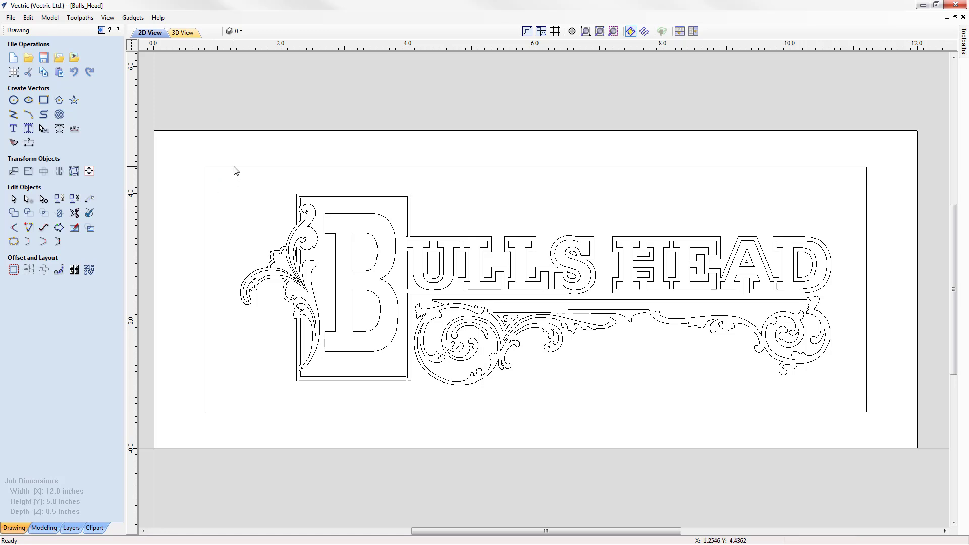
Step: Resize the remaining outer border rectangle to 11 inches wide and 4 inches high about its center anchor point
click(234, 182)
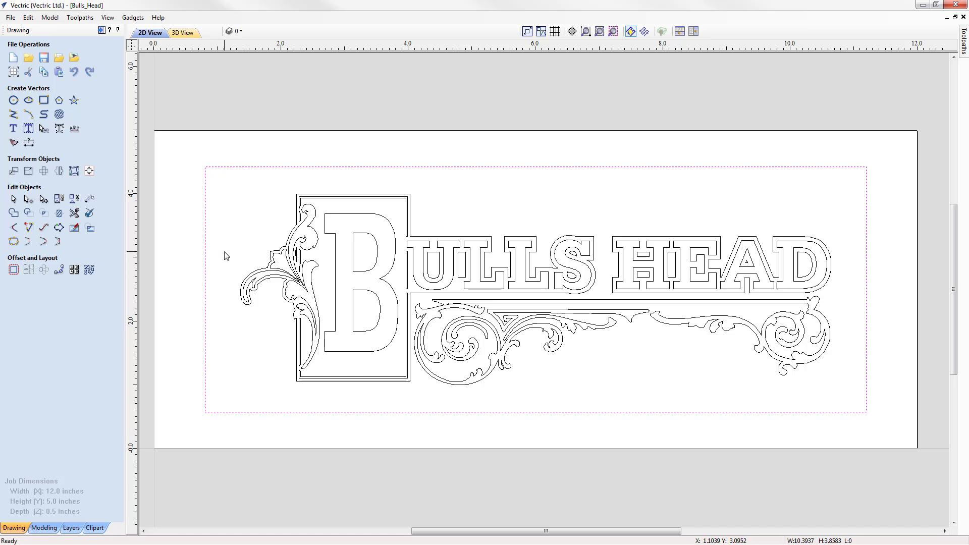
key(r)
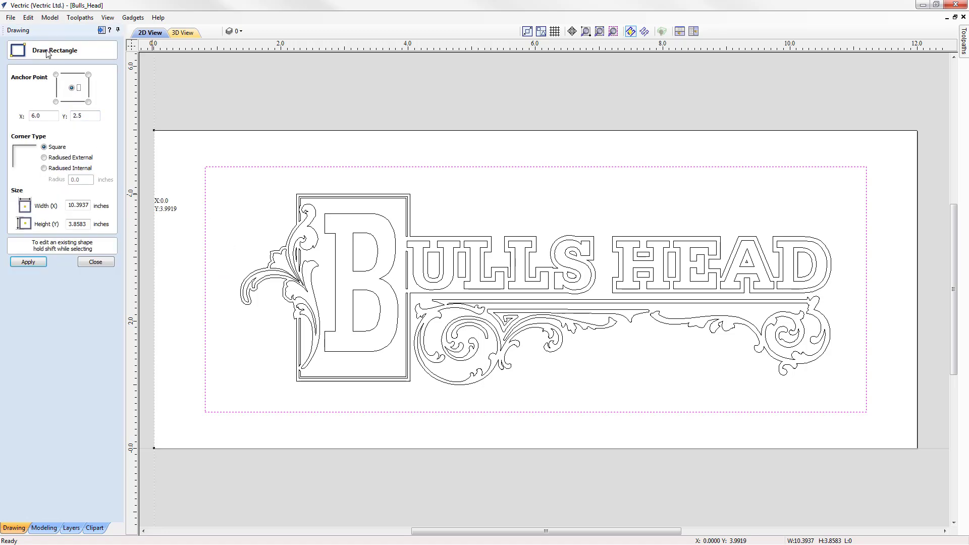
click(95, 262)
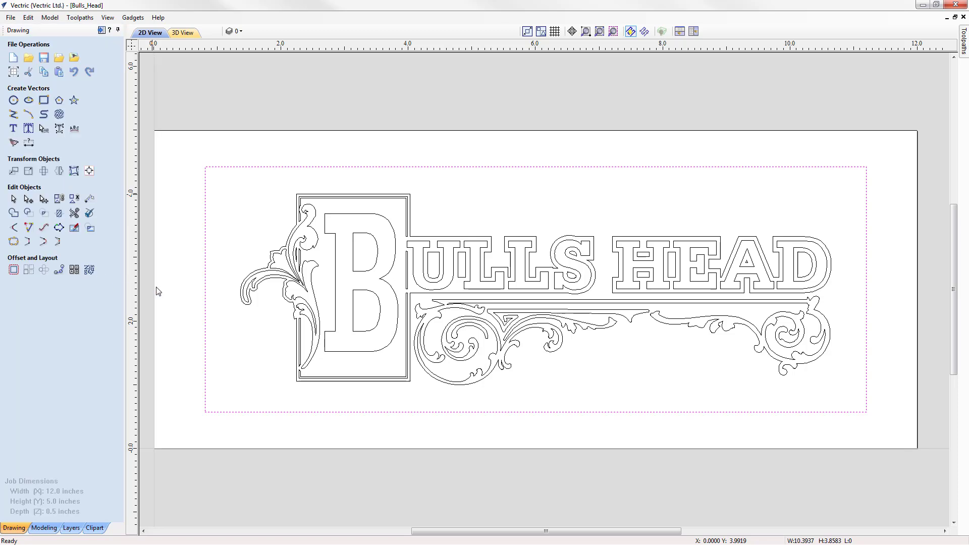
click(44, 101)
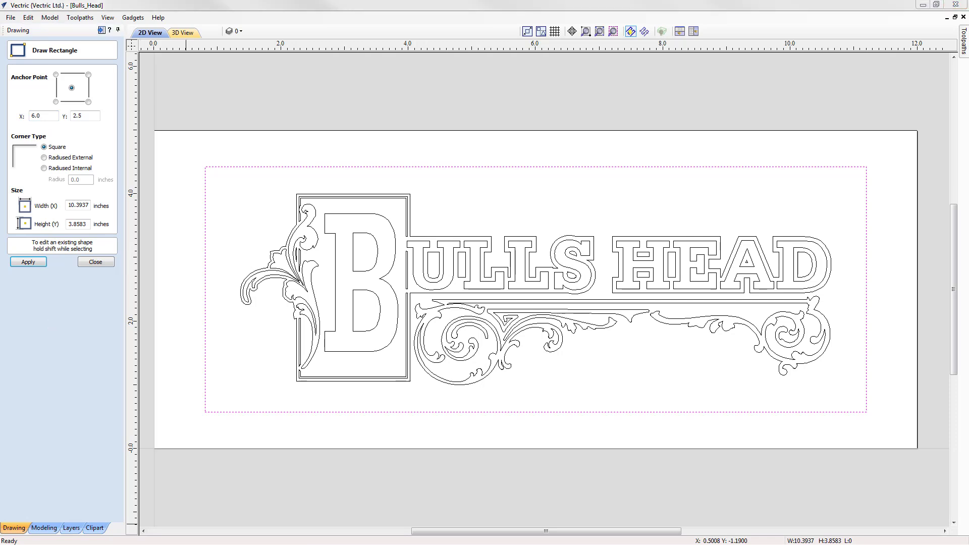
double_click(70, 205)
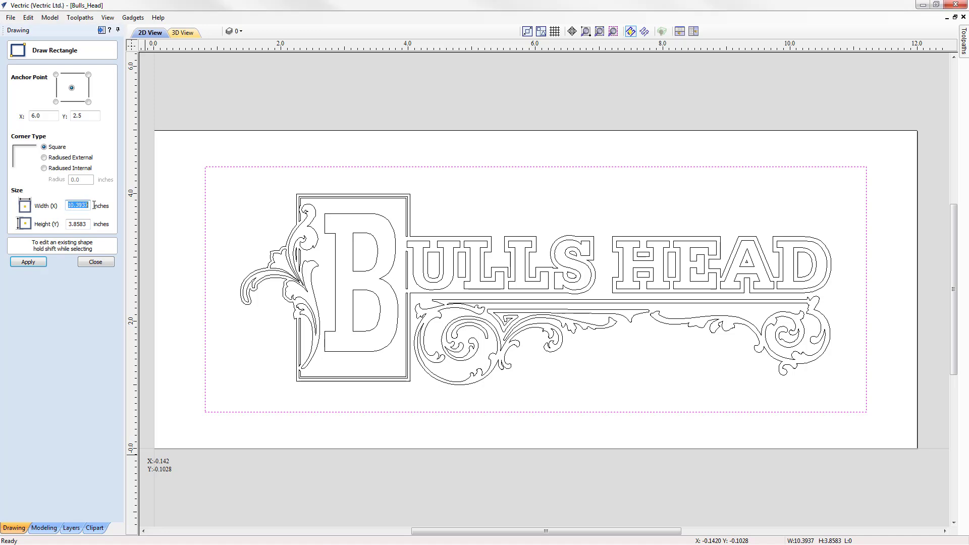
text(11)
click(87, 227)
drag(87, 228, 63, 226)
text(4)
click(29, 262)
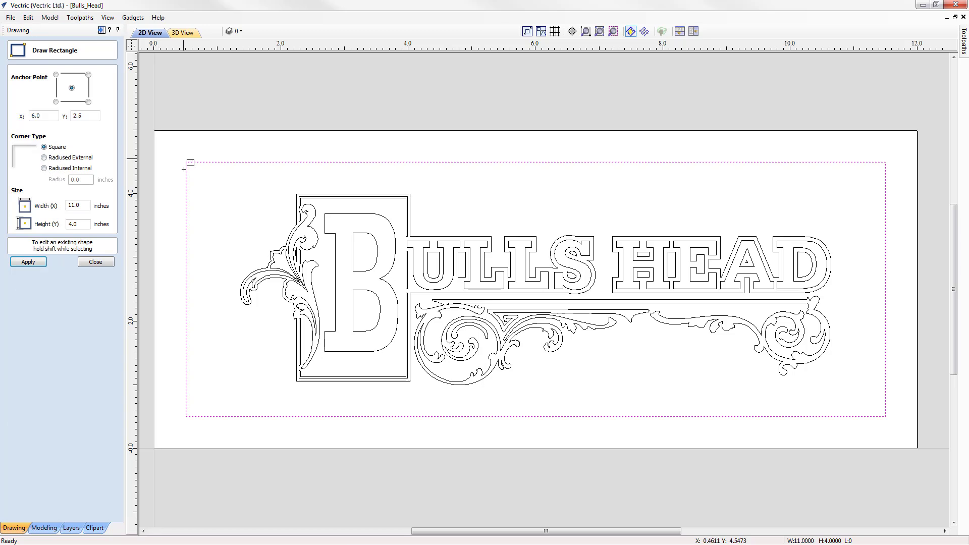
Step: Give the border rectangle external radiused corners of 0.5 inches and change them to Radiused Internal with the same radius
click(45, 158)
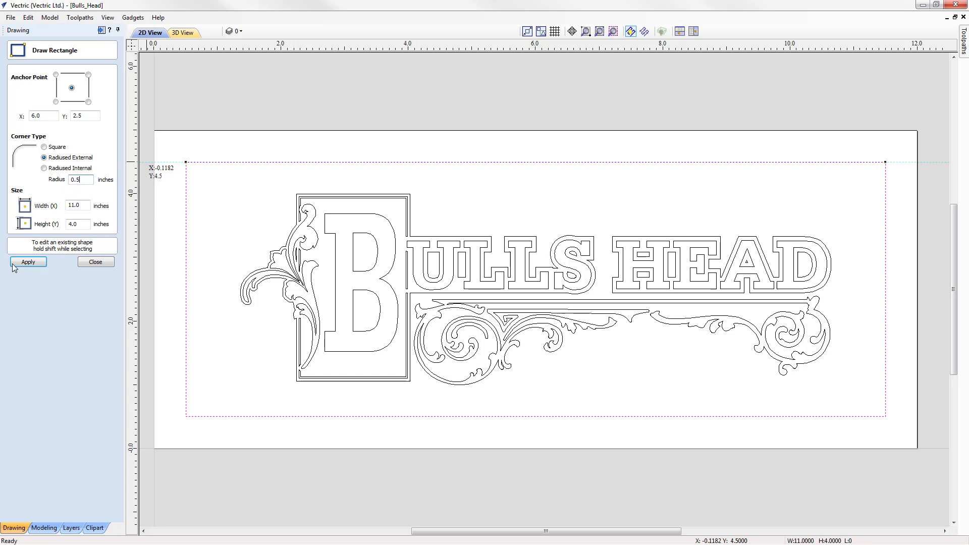
click(28, 262)
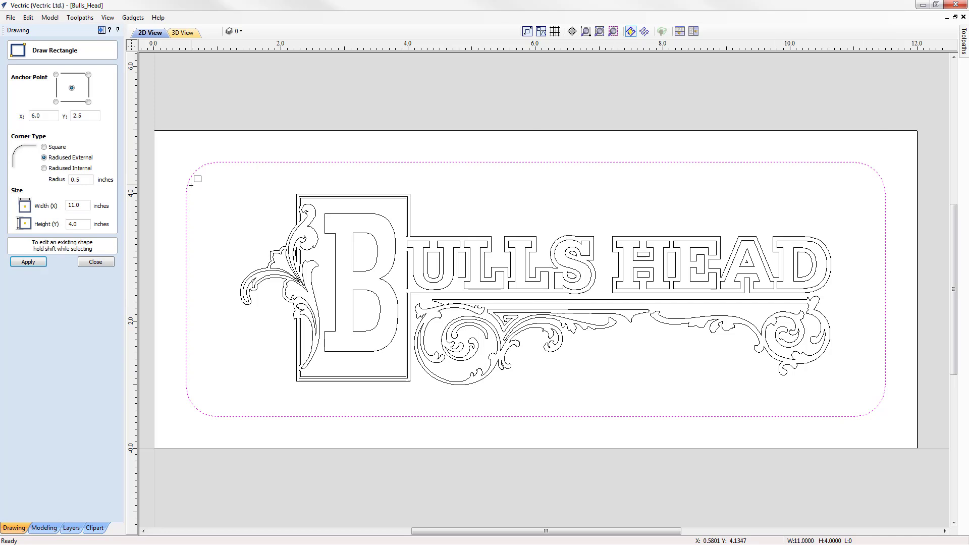
click(56, 170)
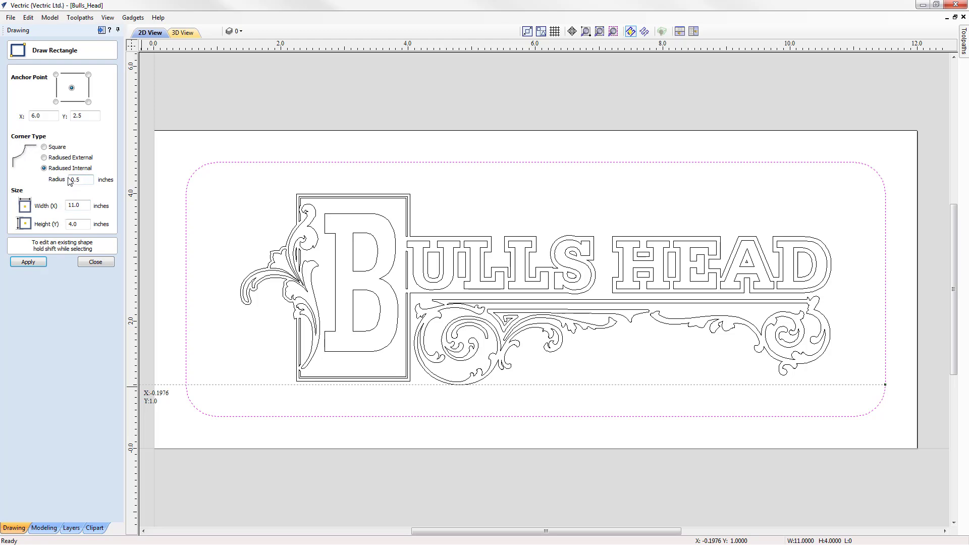
click(28, 261)
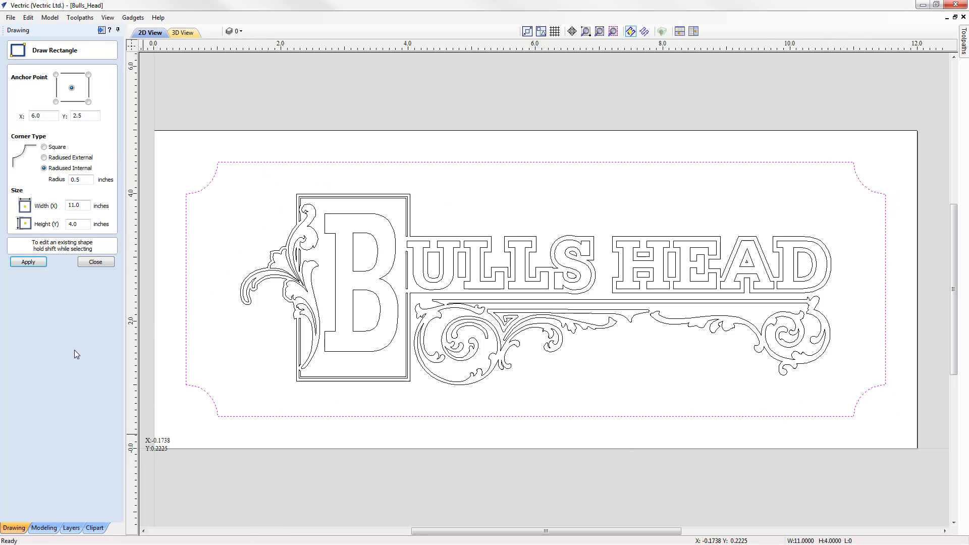
click(94, 262)
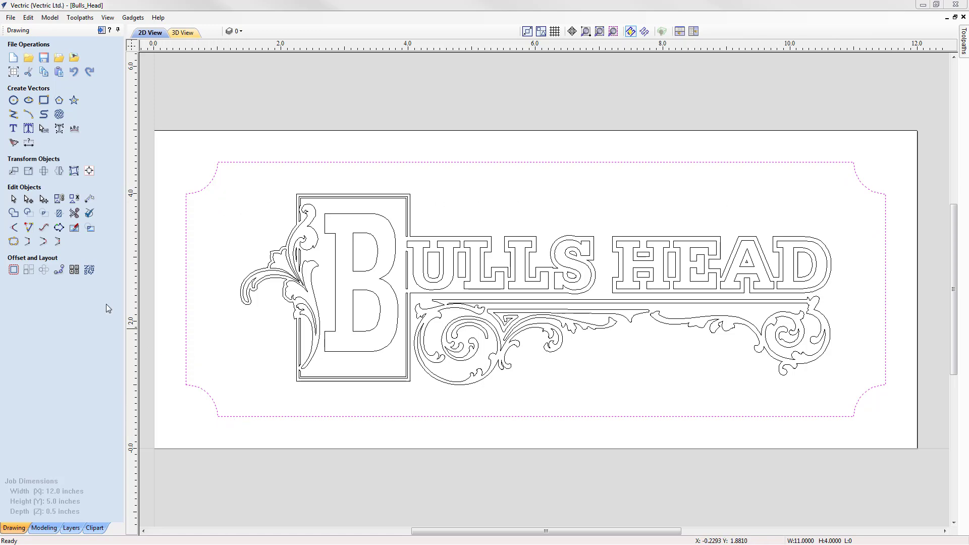
Step: Offset the border inwards by 0.2 inches with sharp offset corners, keeping the original and selecting the new vector
click(14, 271)
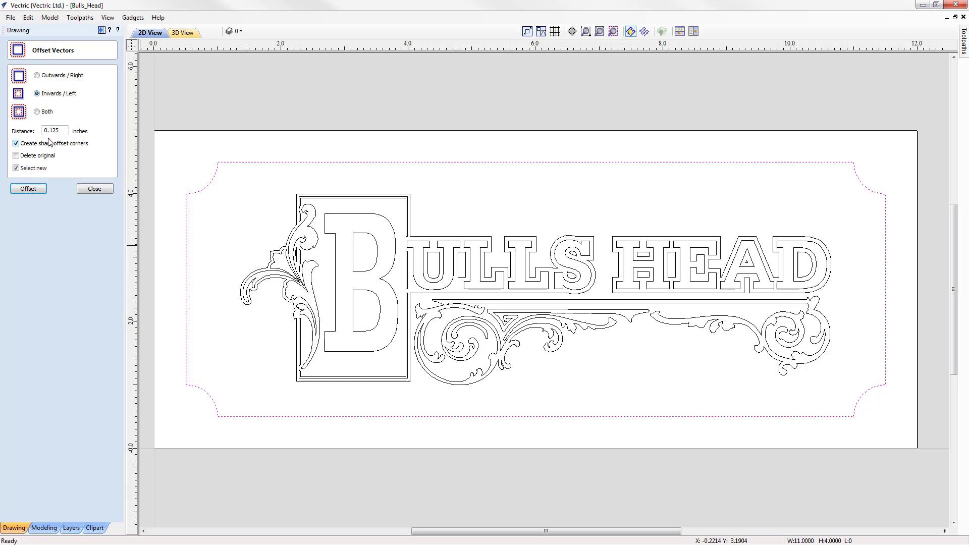
drag(48, 130, 67, 131)
click(29, 188)
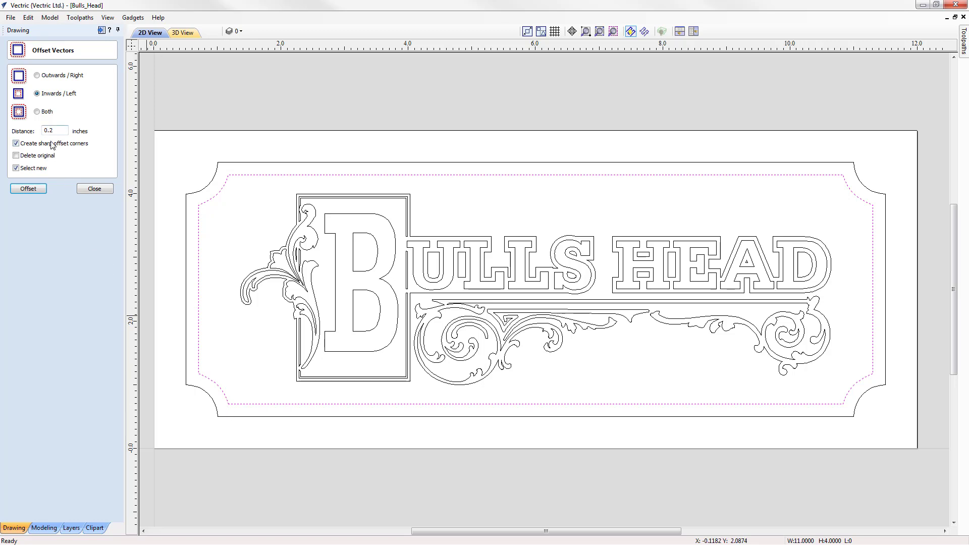
Step: Add the new inner offset border to the existing VCarve toolpath's vector selection and recalculate the toolpath
click(95, 188)
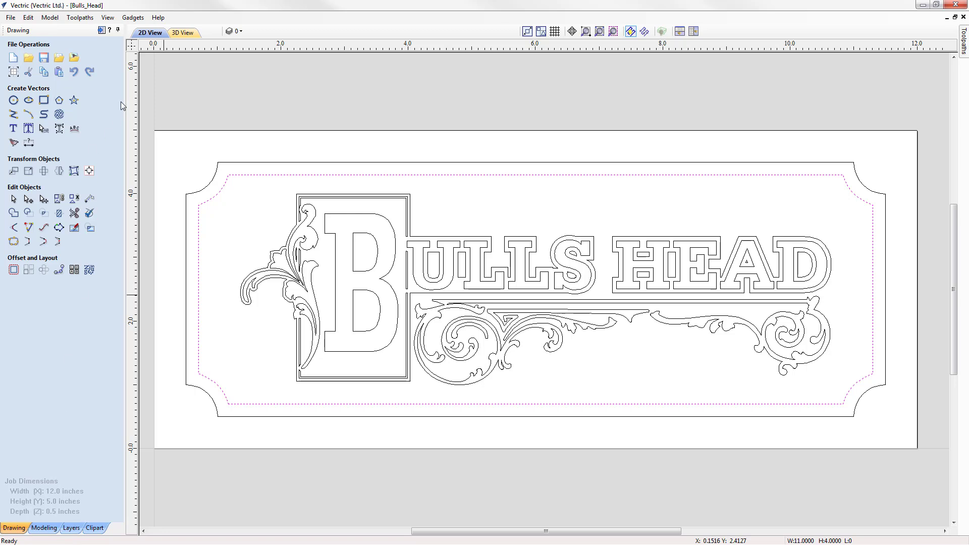
click(101, 31)
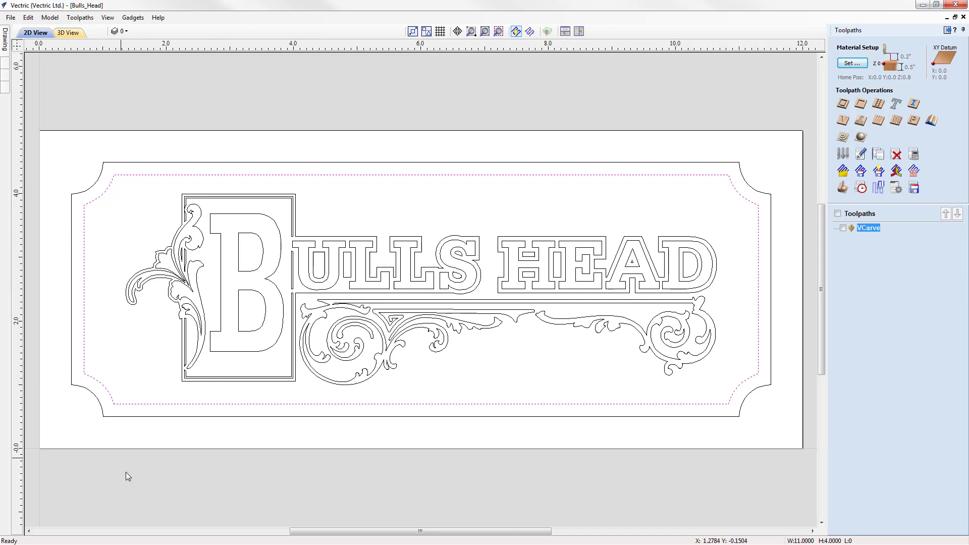
double_click(868, 228)
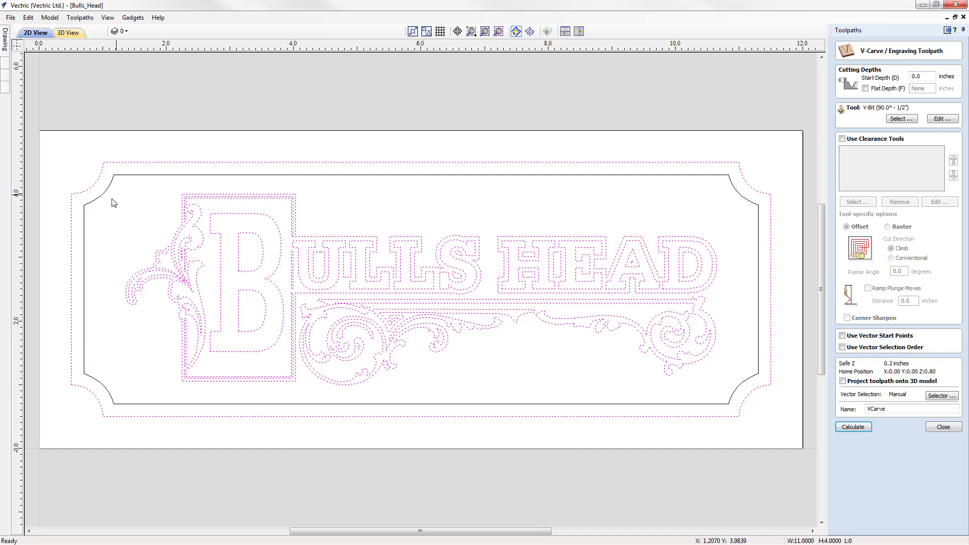
shift+click(140, 179)
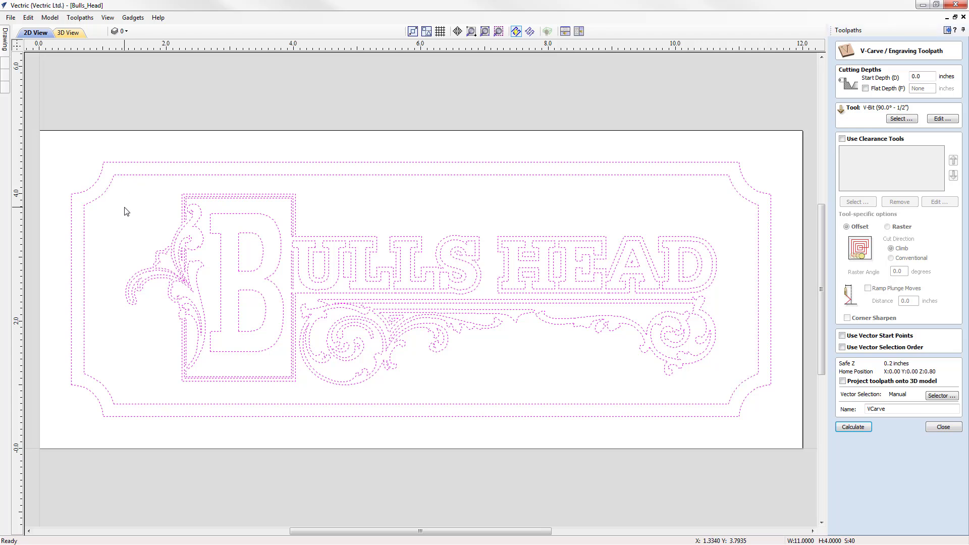
click(855, 426)
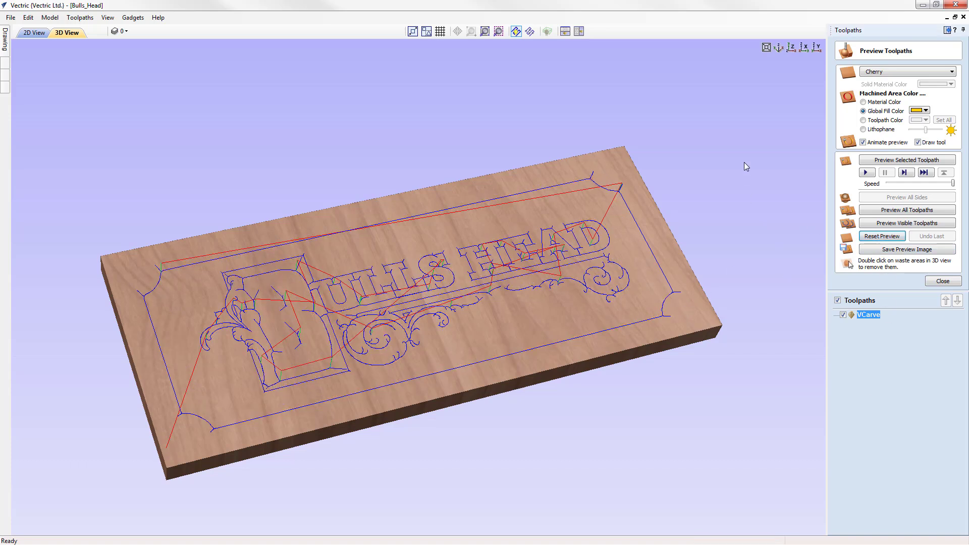
Step: Preview the recalculated VCarve toolpath on the cherry material, seen straight from above, and close the preview
click(791, 49)
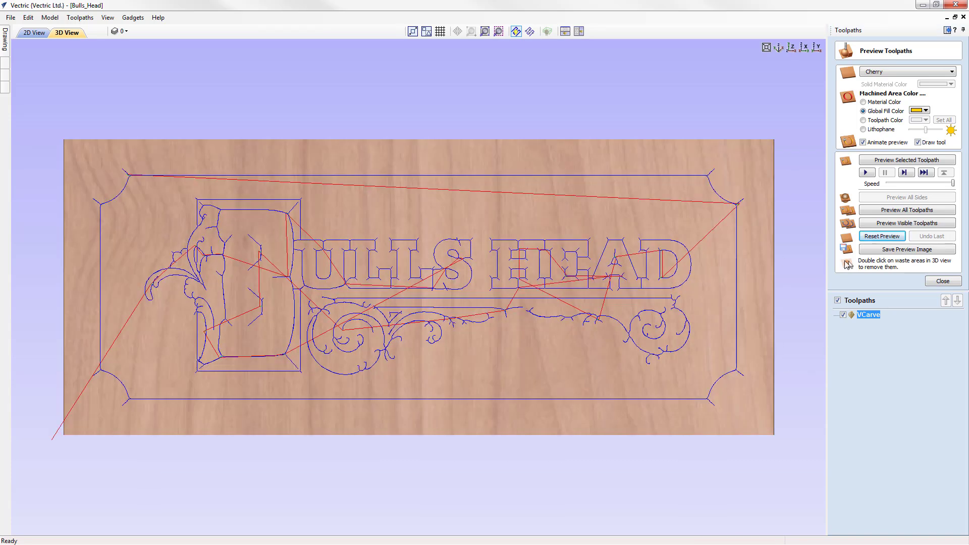
click(909, 161)
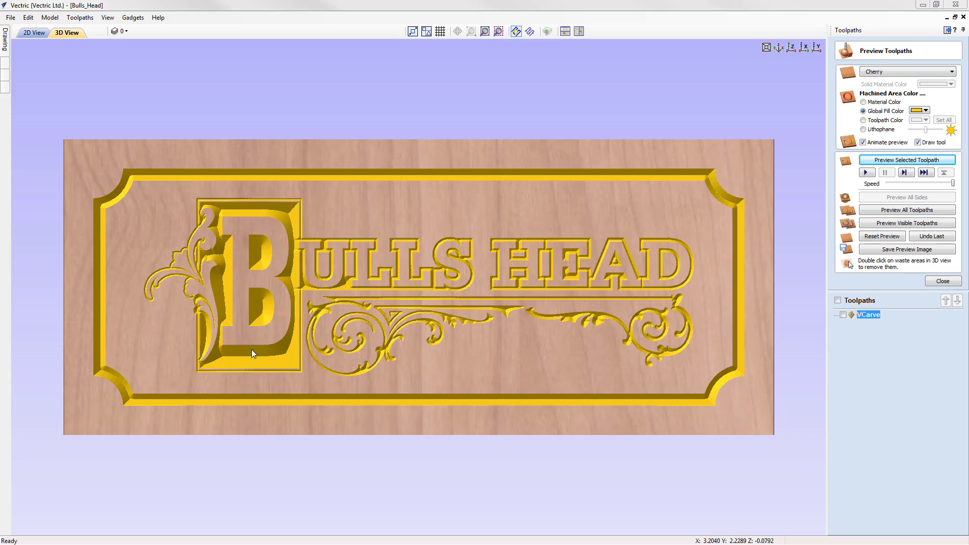
click(941, 283)
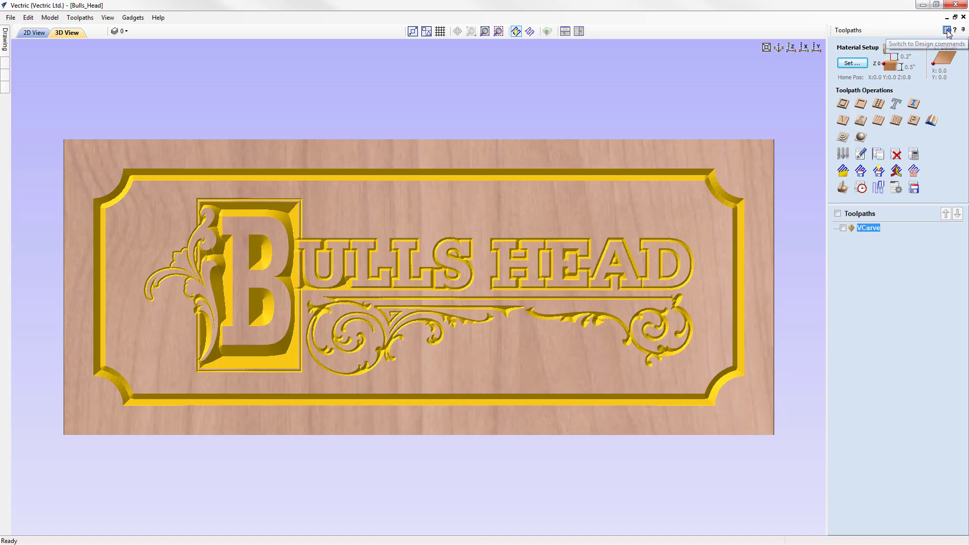
Step: Return to the 2D drawing tools and exclude both border vectors from the selection, keeping only the lettering and scrollwork selected
click(963, 30)
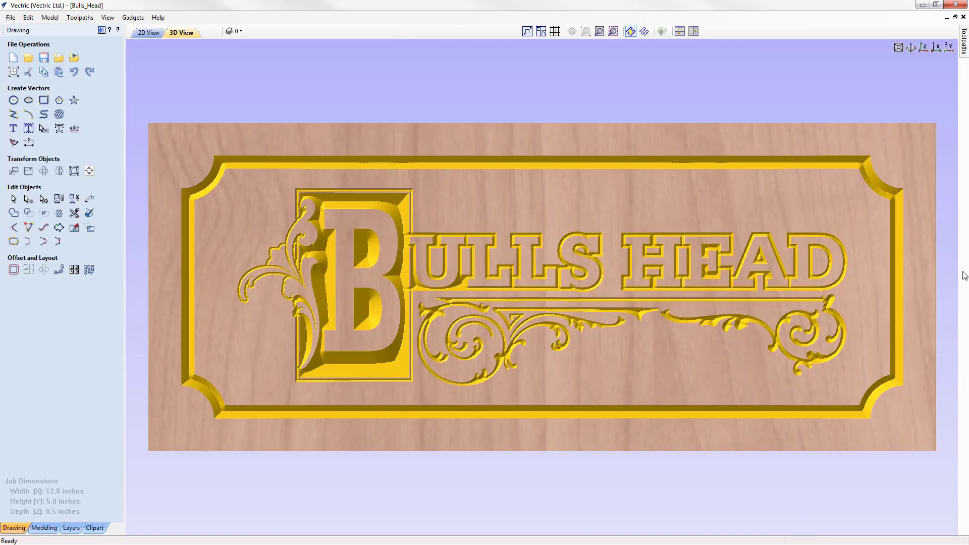
click(146, 33)
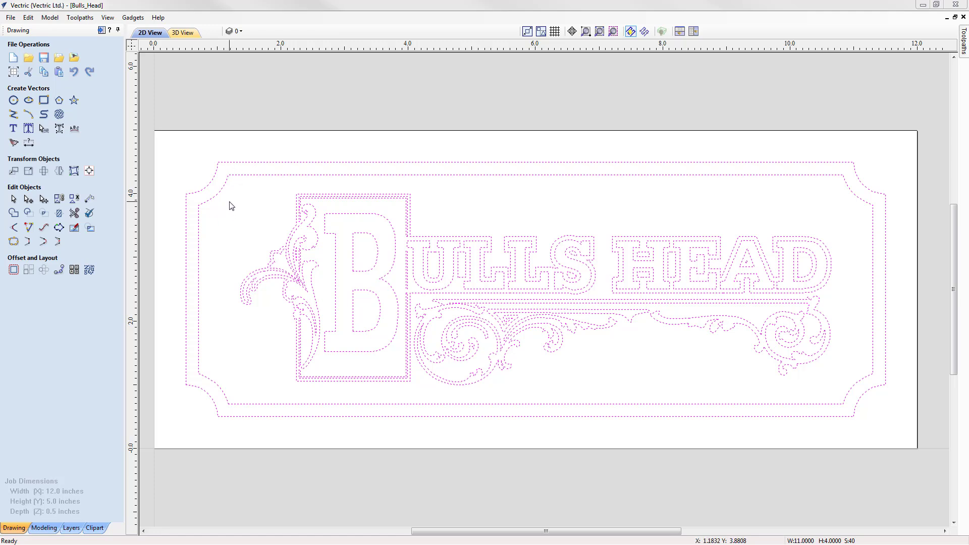
shift+click(240, 163)
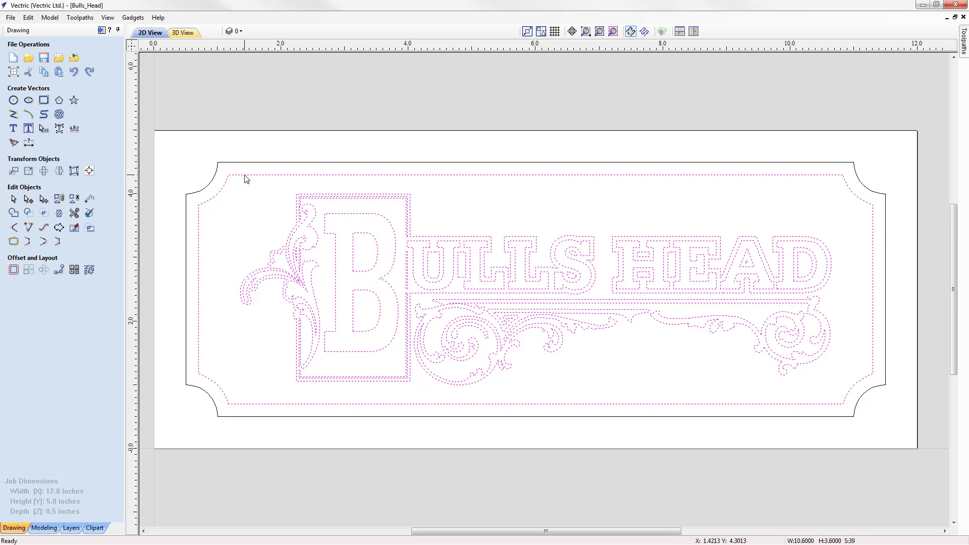
shift+click(245, 176)
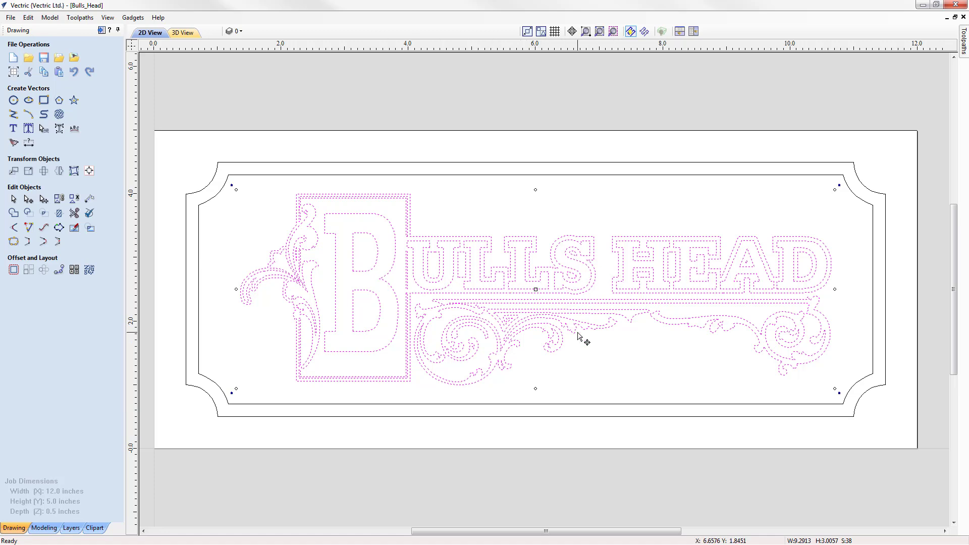
key(Left)
key(Right)
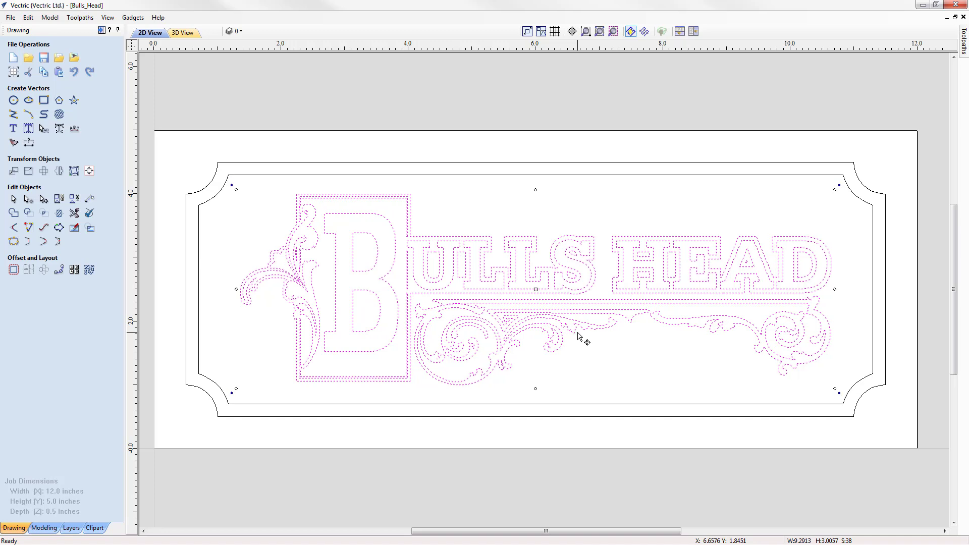
Step: Move the selected lettering and scrollwork by a relative -0.25 inches in X
click(13, 172)
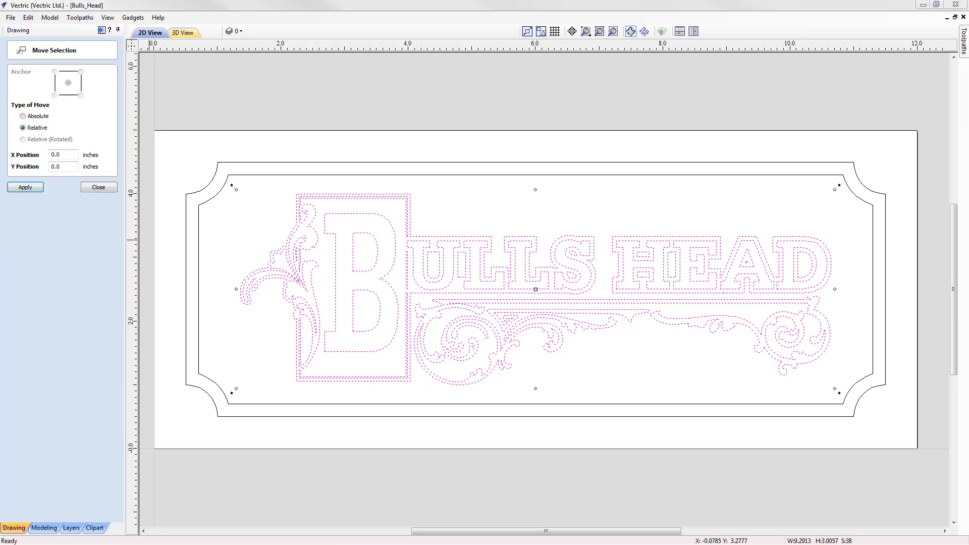
click(23, 116)
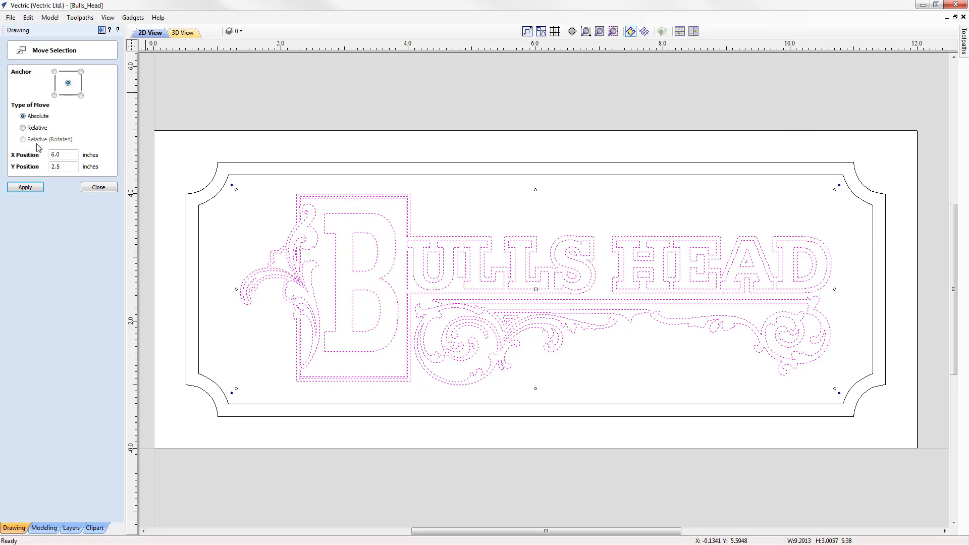
click(23, 127)
double_click(56, 154)
text(-0.25)
click(25, 187)
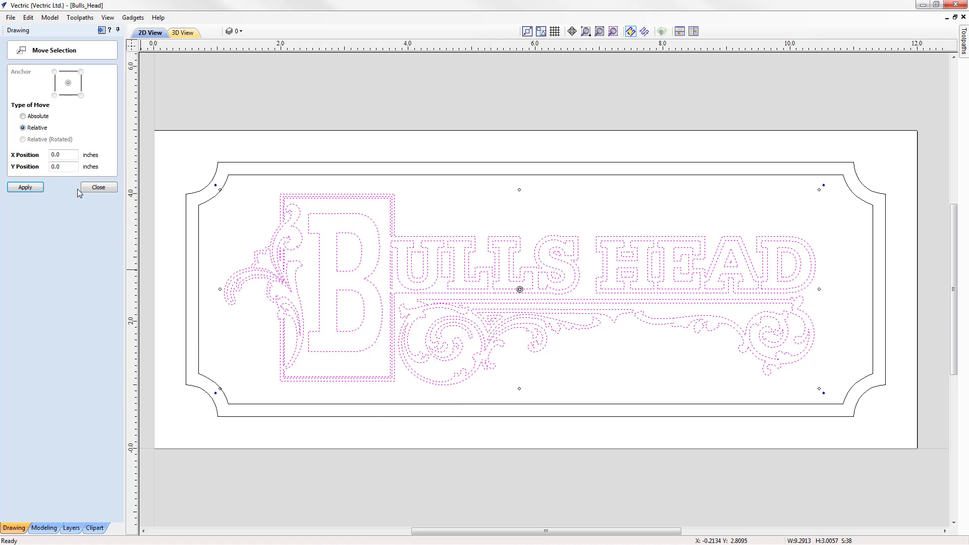
click(99, 187)
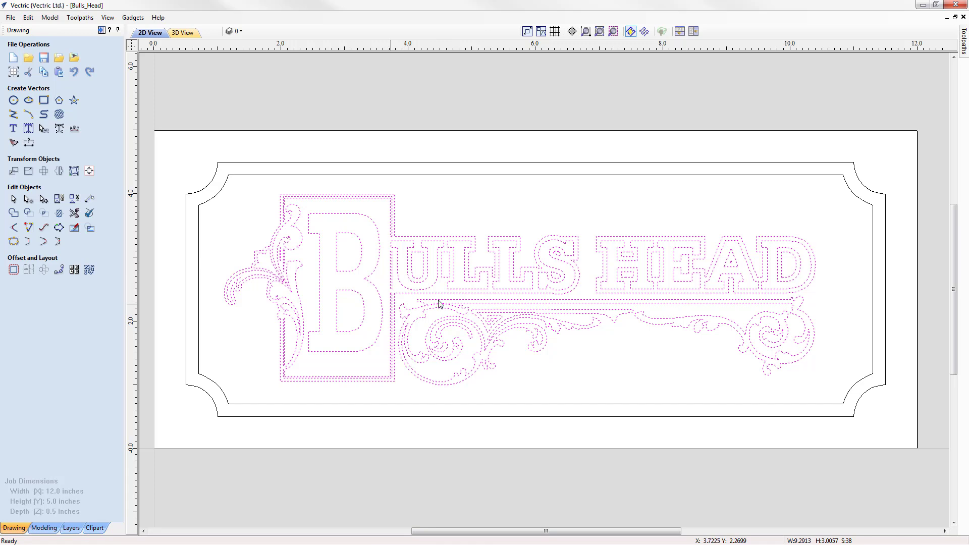
Step: Enlarge the lettering and scrollwork proportionally about their center to about 9.81 by 3.17 inches, nudge them slightly right and deselect
click(518, 279)
mouse_move(818, 190)
mouse_down()
mouse_move(807, 196)
mouse_move(815, 191)
mouse_up()
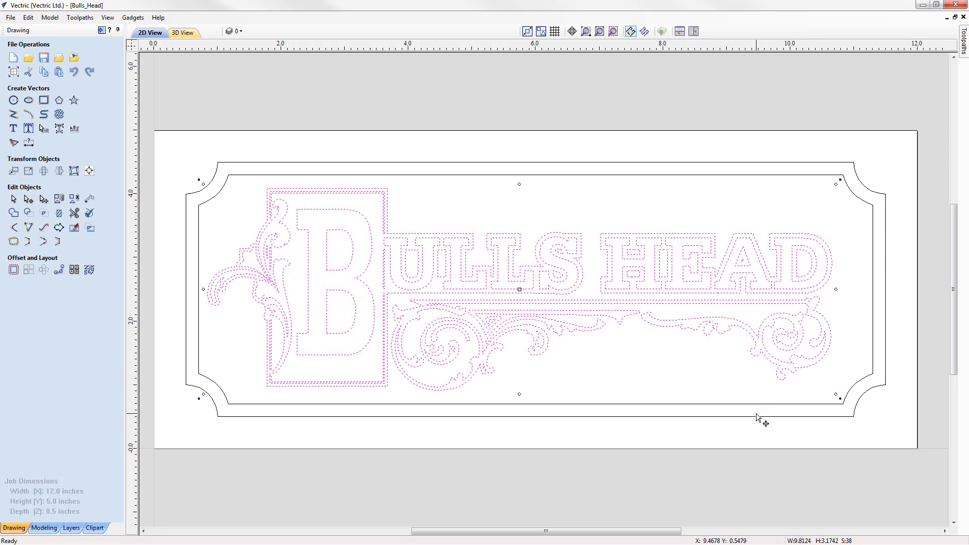
key(Right)
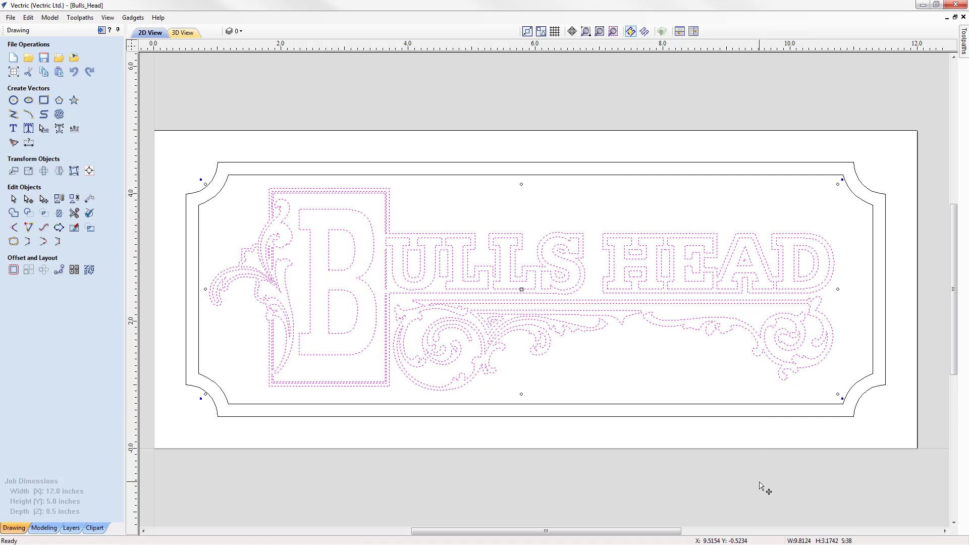
key(Right)
key(Left)
click(668, 389)
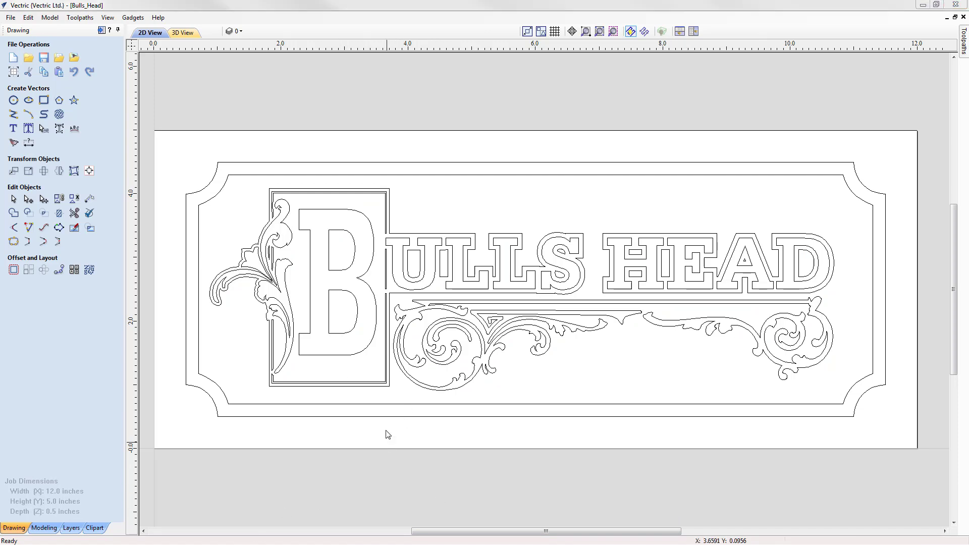
Step: Reopen the VCarve toolpath for editing and recalculate it for the moved and enlarged artwork with its existing settings
click(102, 30)
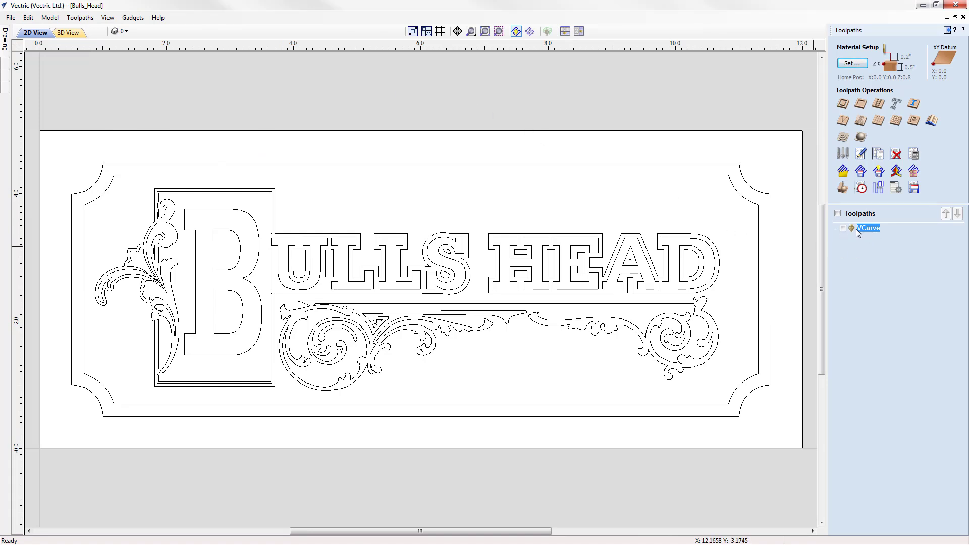
click(861, 155)
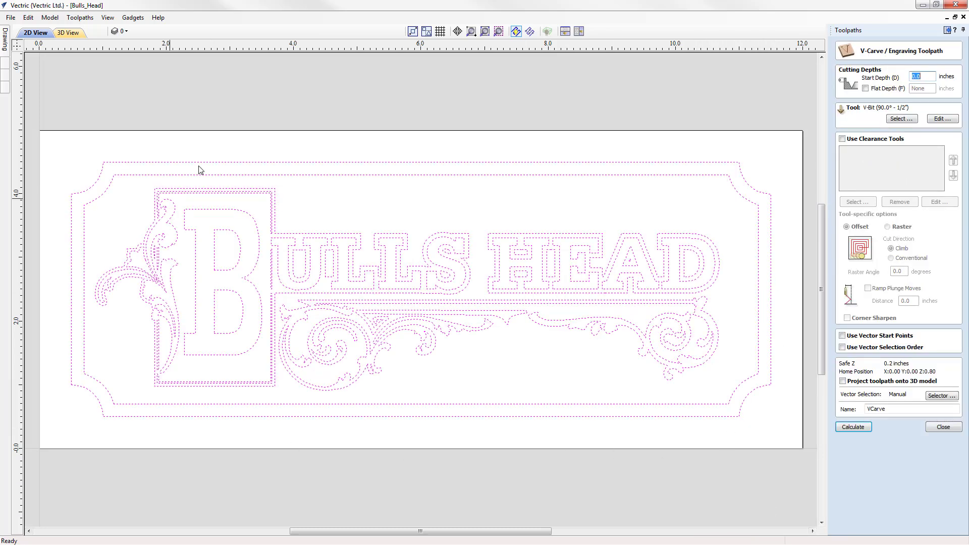
click(853, 427)
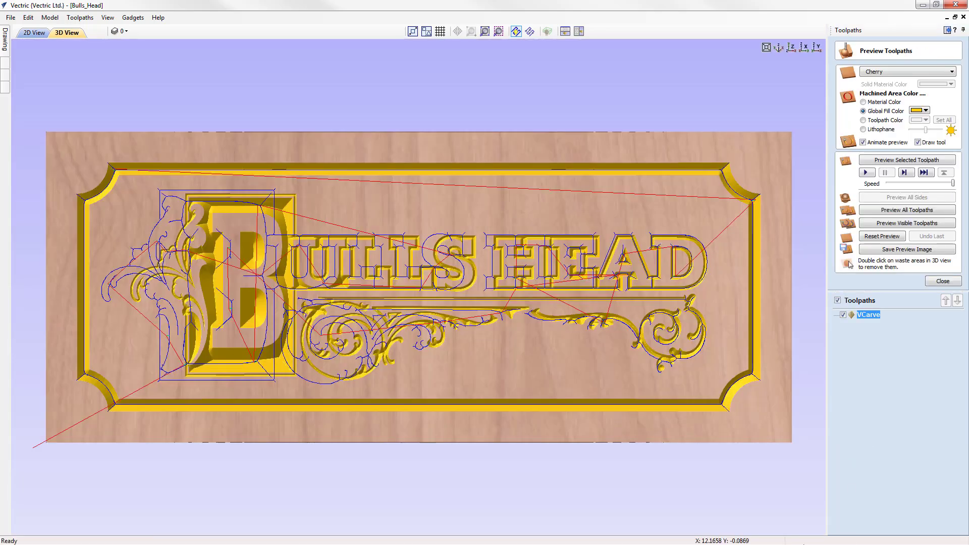
Step: Reset the material preview, simulate the updated VCarve toolpath and inspect the sign in an isometric view before closing the preview
click(888, 237)
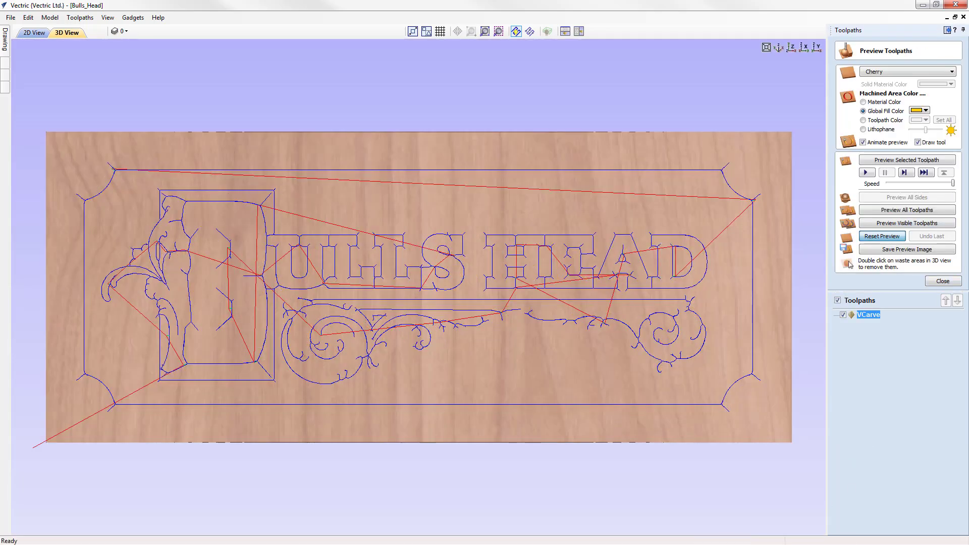
click(909, 160)
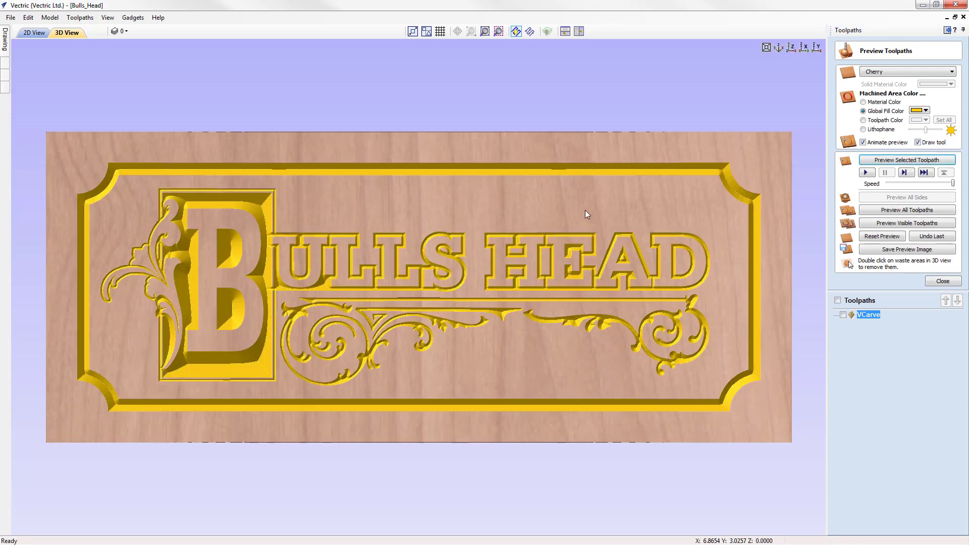
click(782, 49)
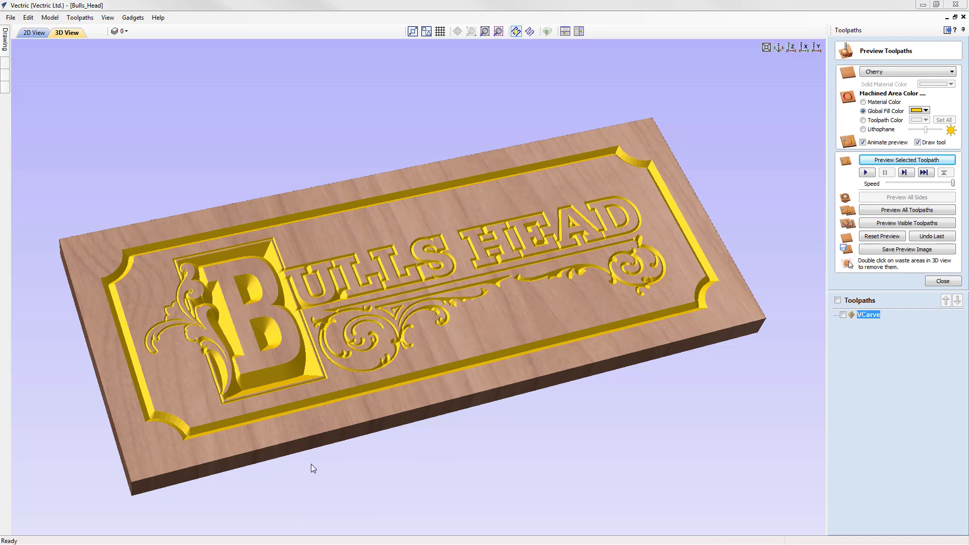
click(950, 281)
click(914, 188)
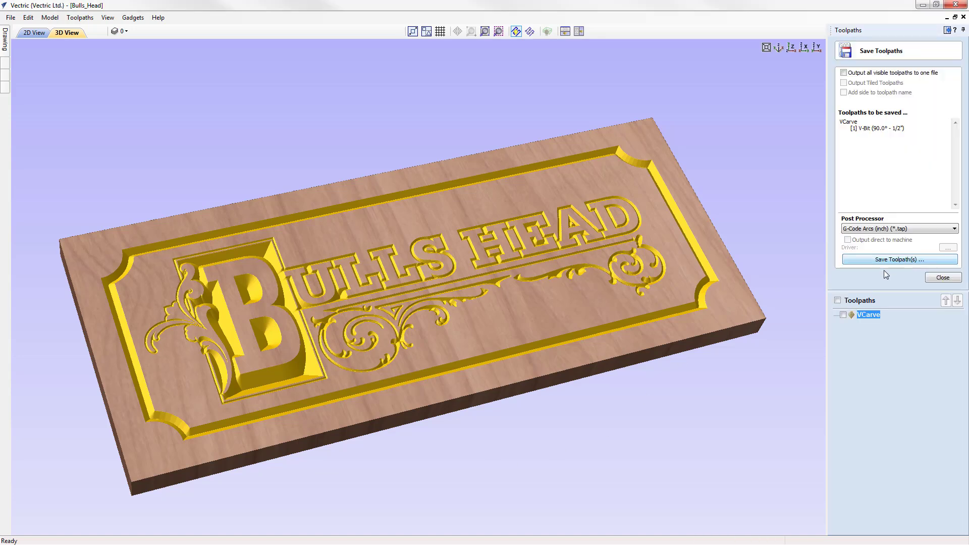
click(884, 260)
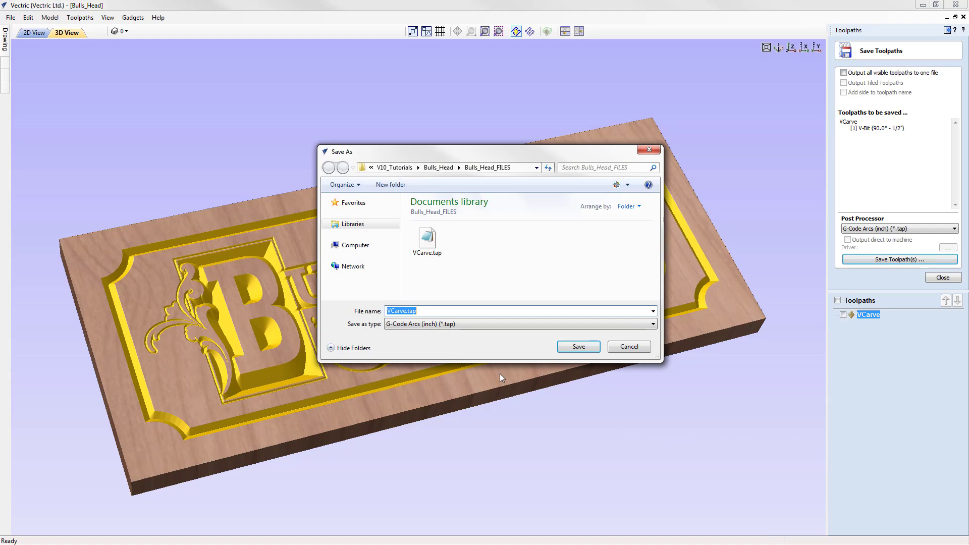
click(630, 347)
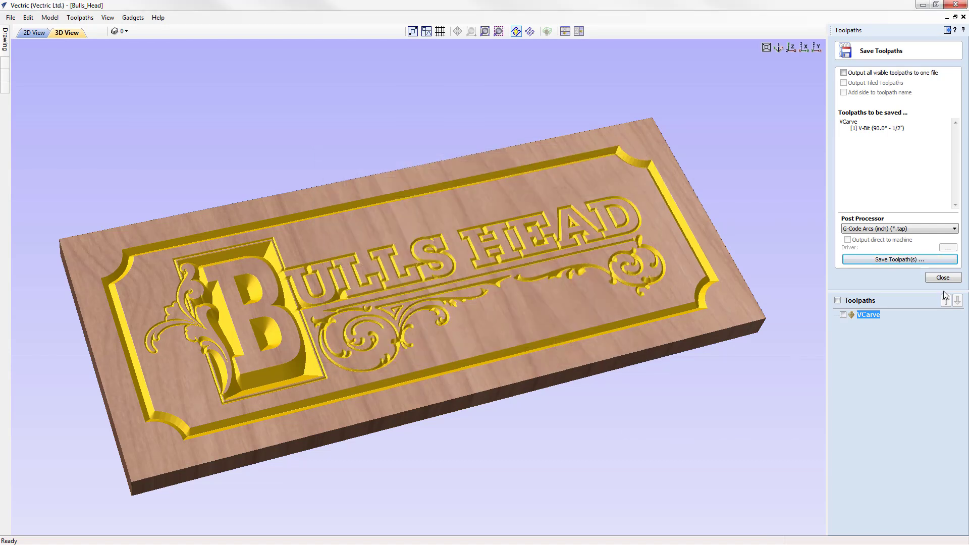
click(940, 280)
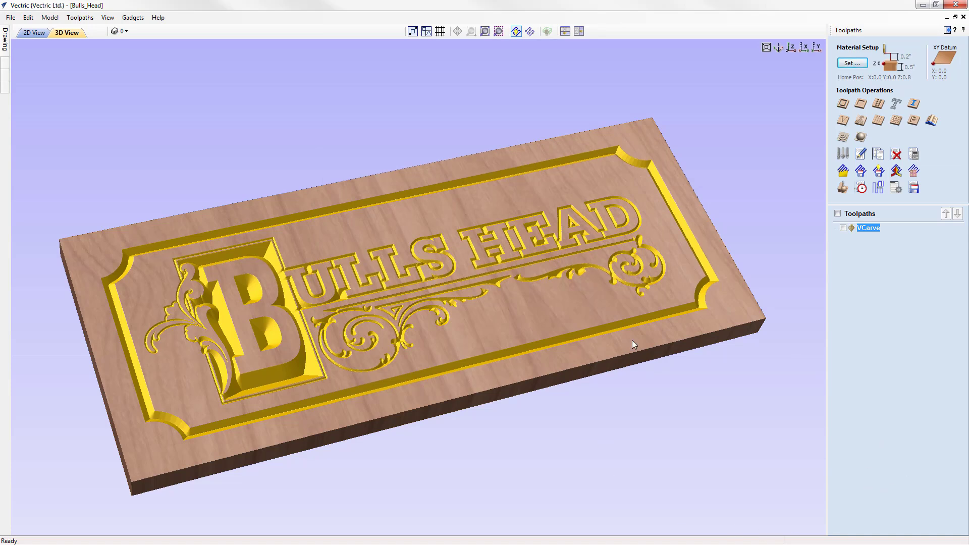
Step: Save the project under the new name Bulls_Head_Getting_Started as a VCarve file in the Bulls_Head_FILES folder
click(11, 18)
click(57, 71)
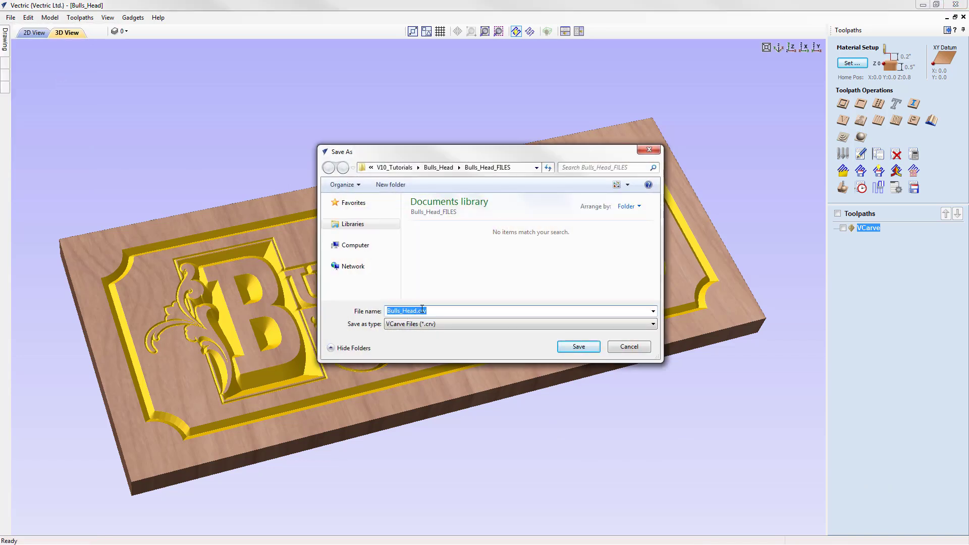
right_click(420, 310)
click(446, 355)
click(399, 355)
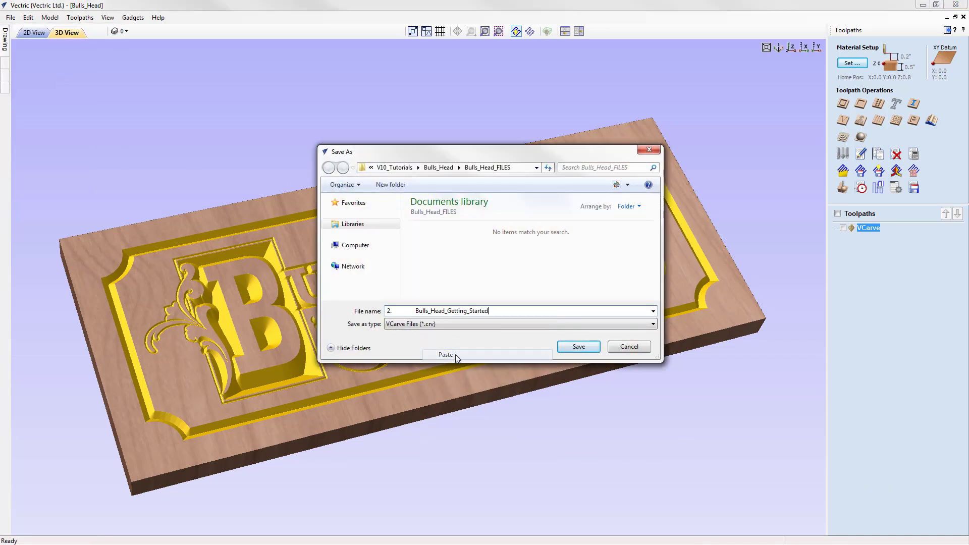
drag(415, 311, 344, 310)
key(BackSpace)
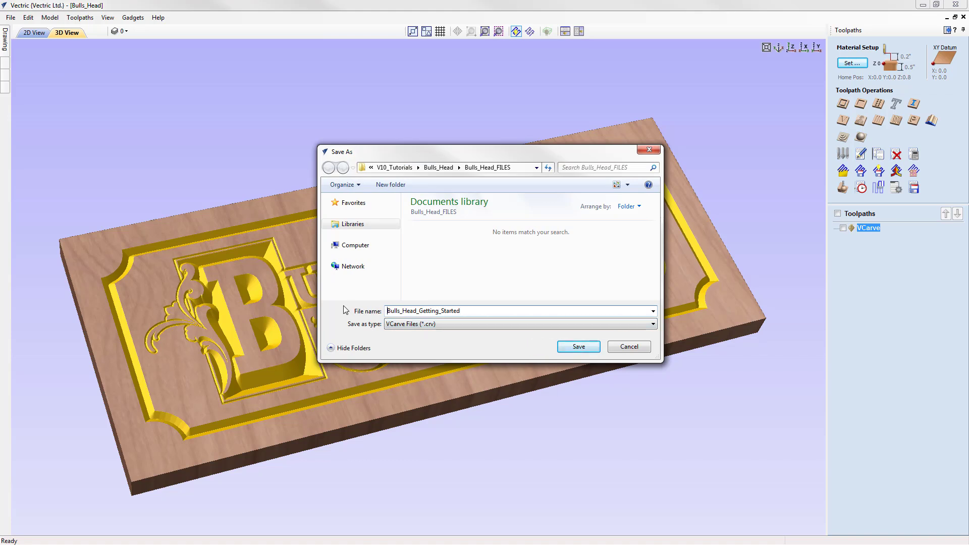
click(579, 347)
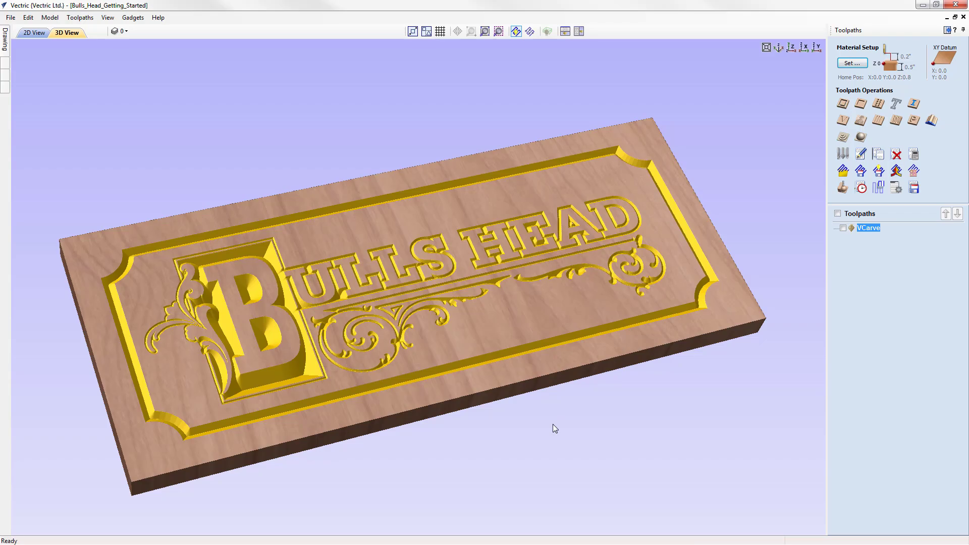